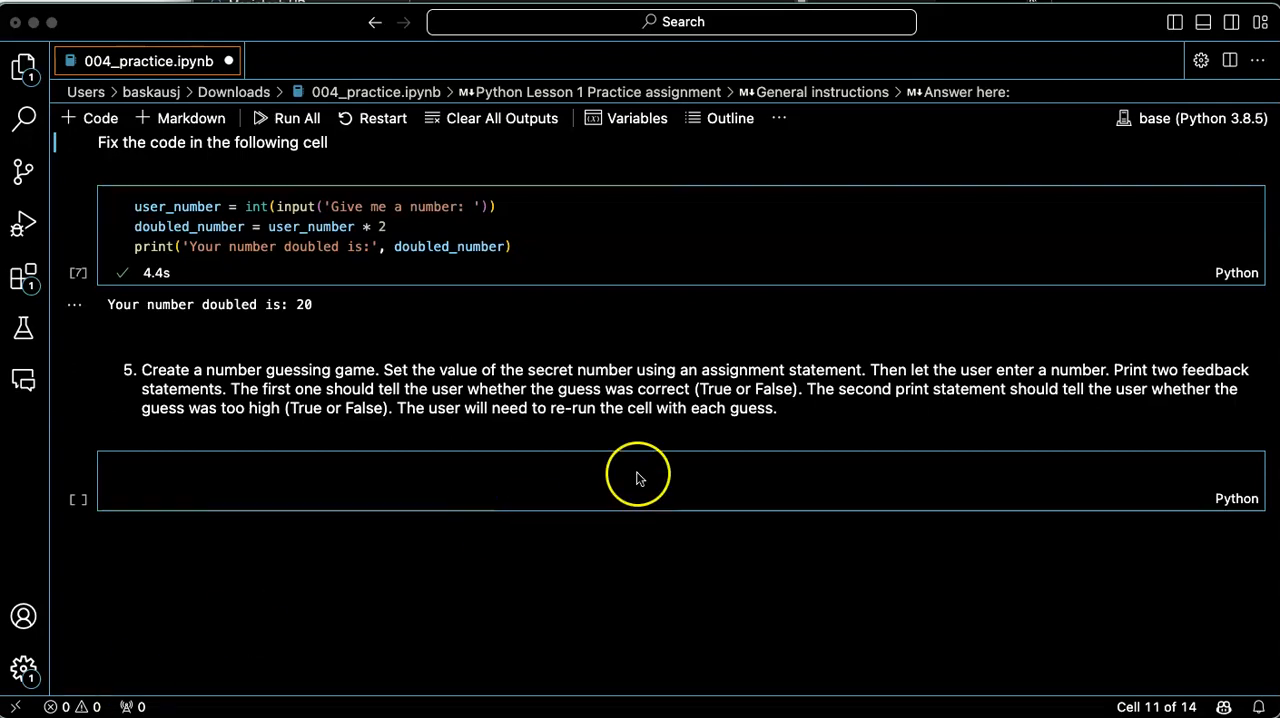
Copy the task 5 description and paste it into the empty code cell as a comment
left_click(800, 410)
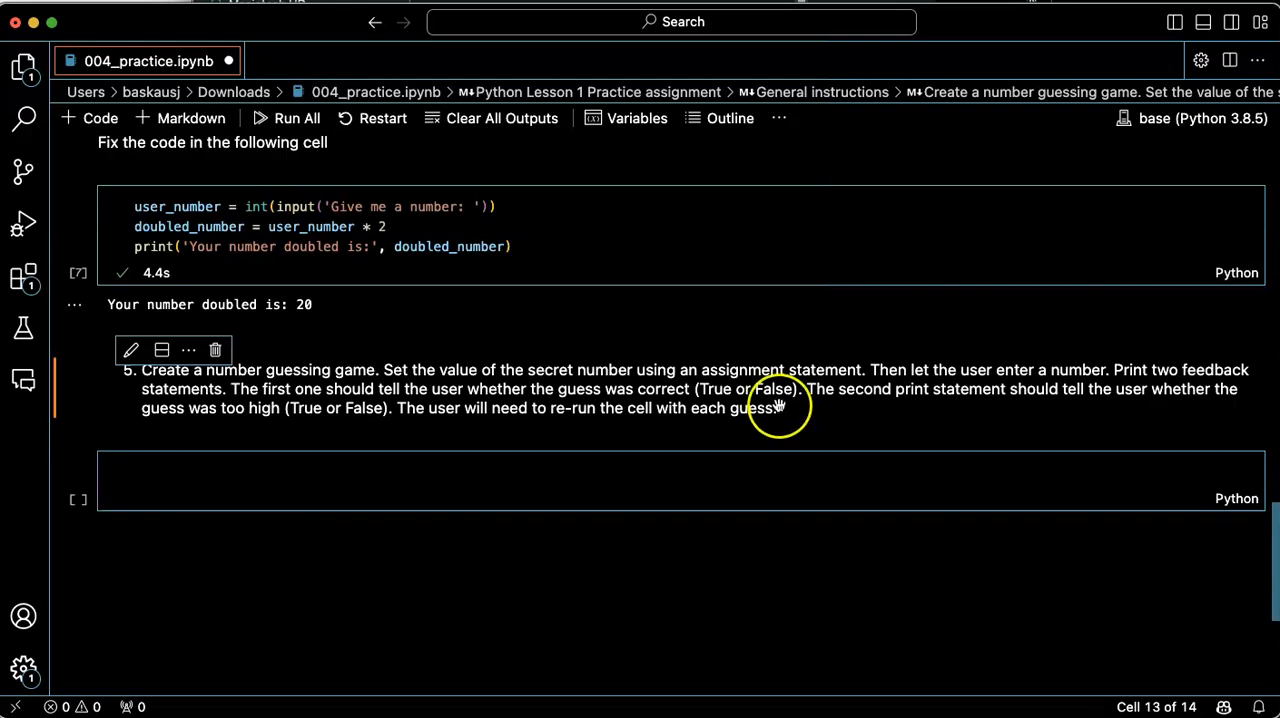
double_click(780, 405)
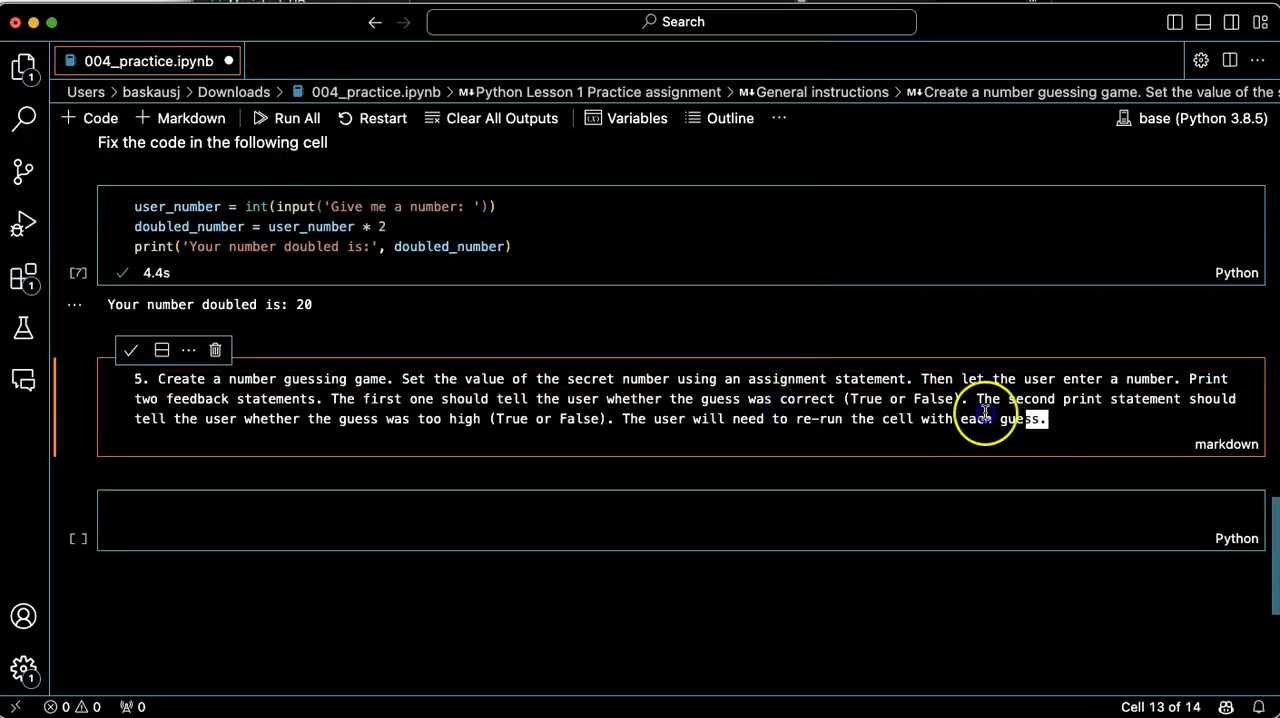
left_click_drag(1048, 419, 160, 379)
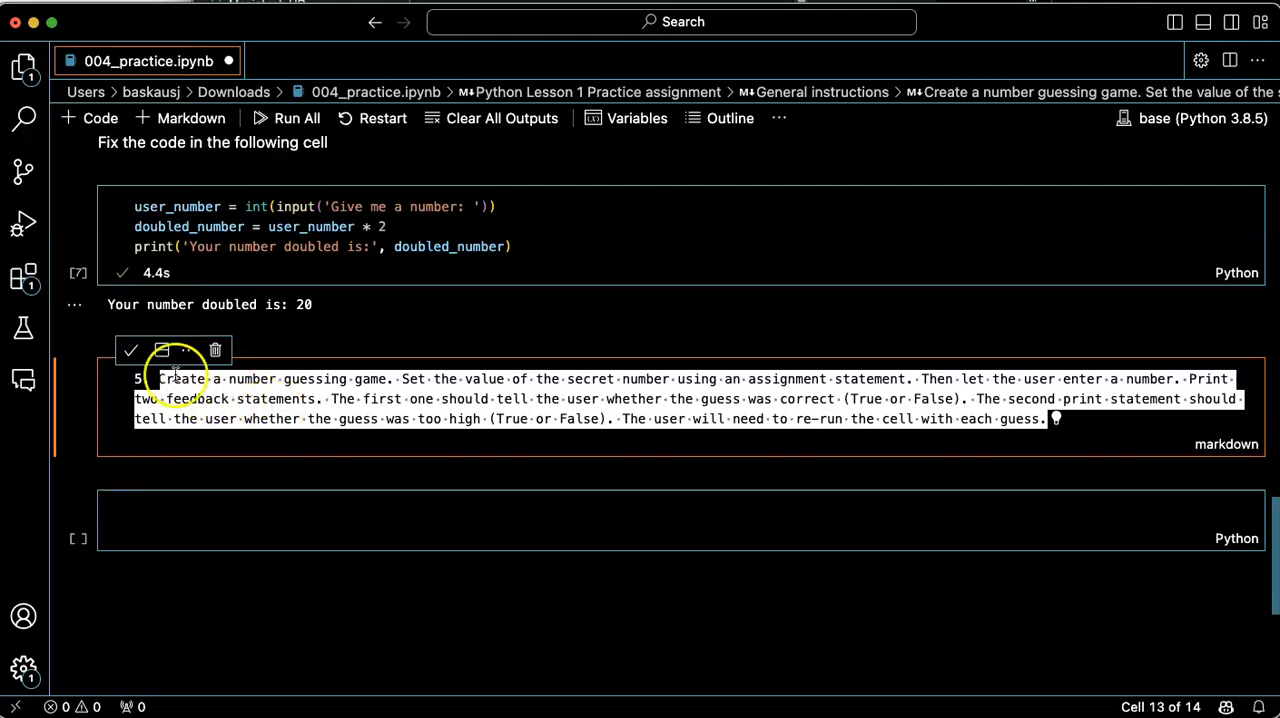
left_click(130, 350)
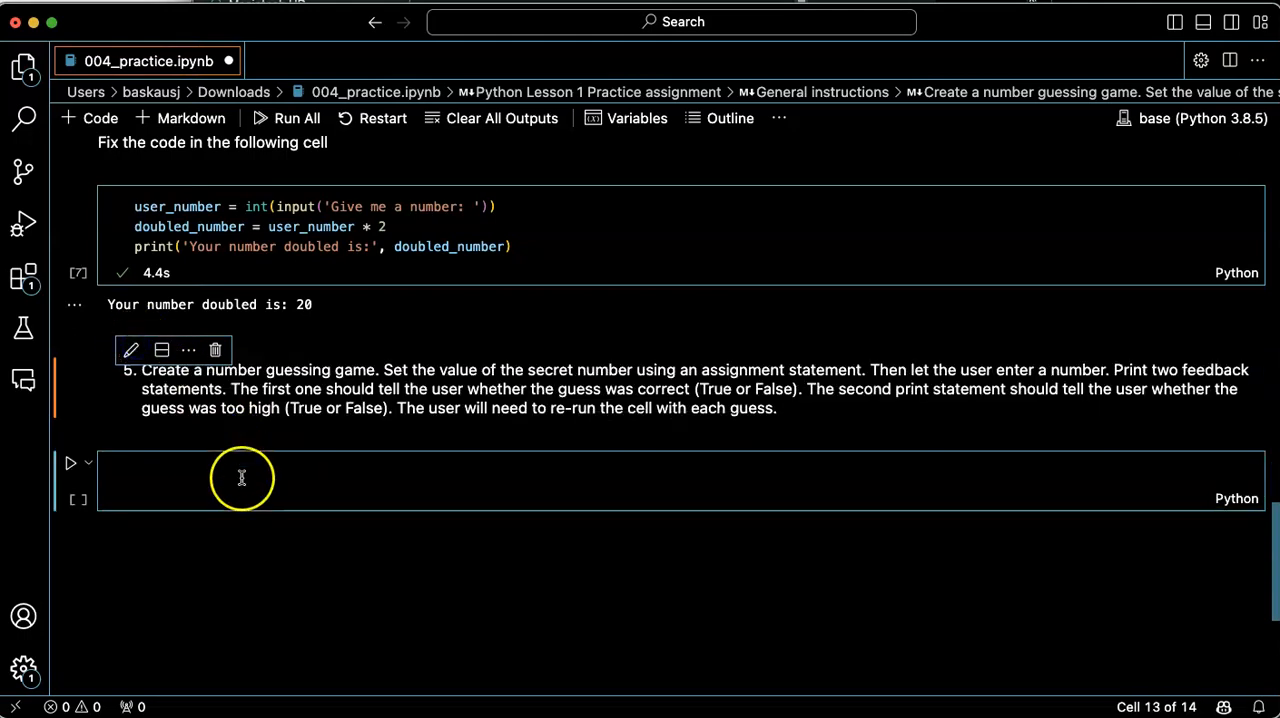
left_click(236, 470)
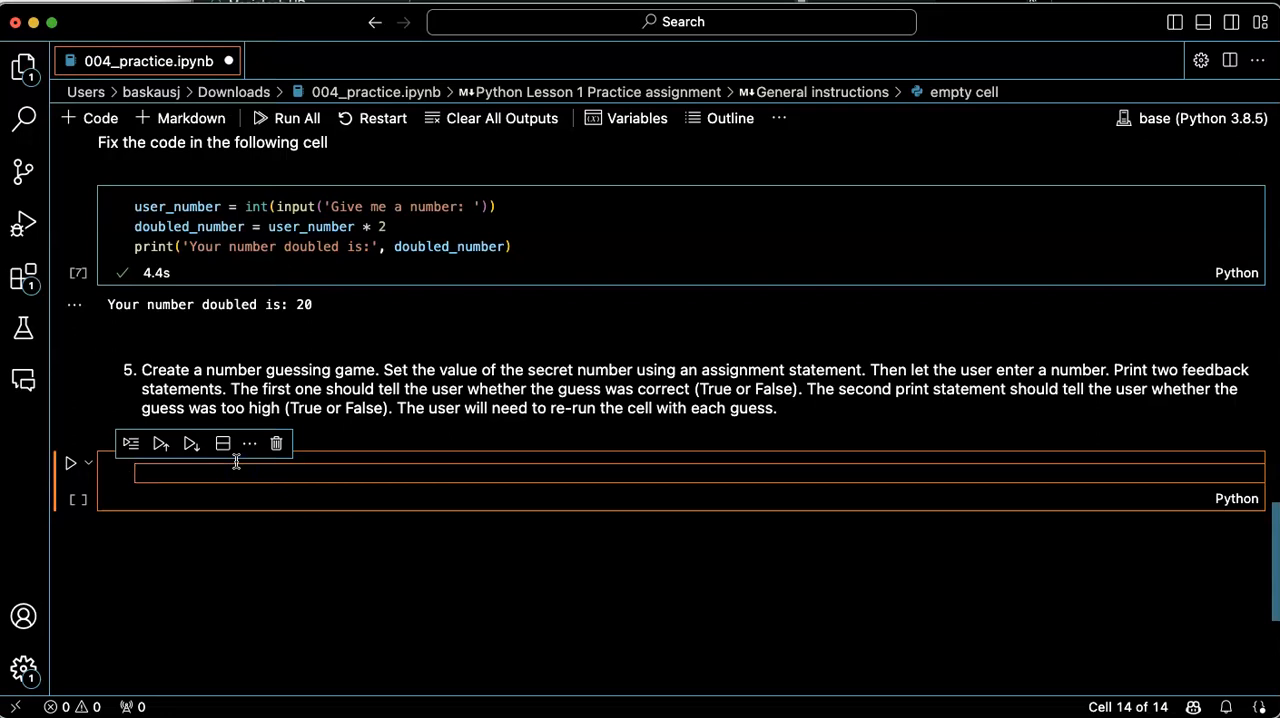
type("#")
key("ctrl+v")
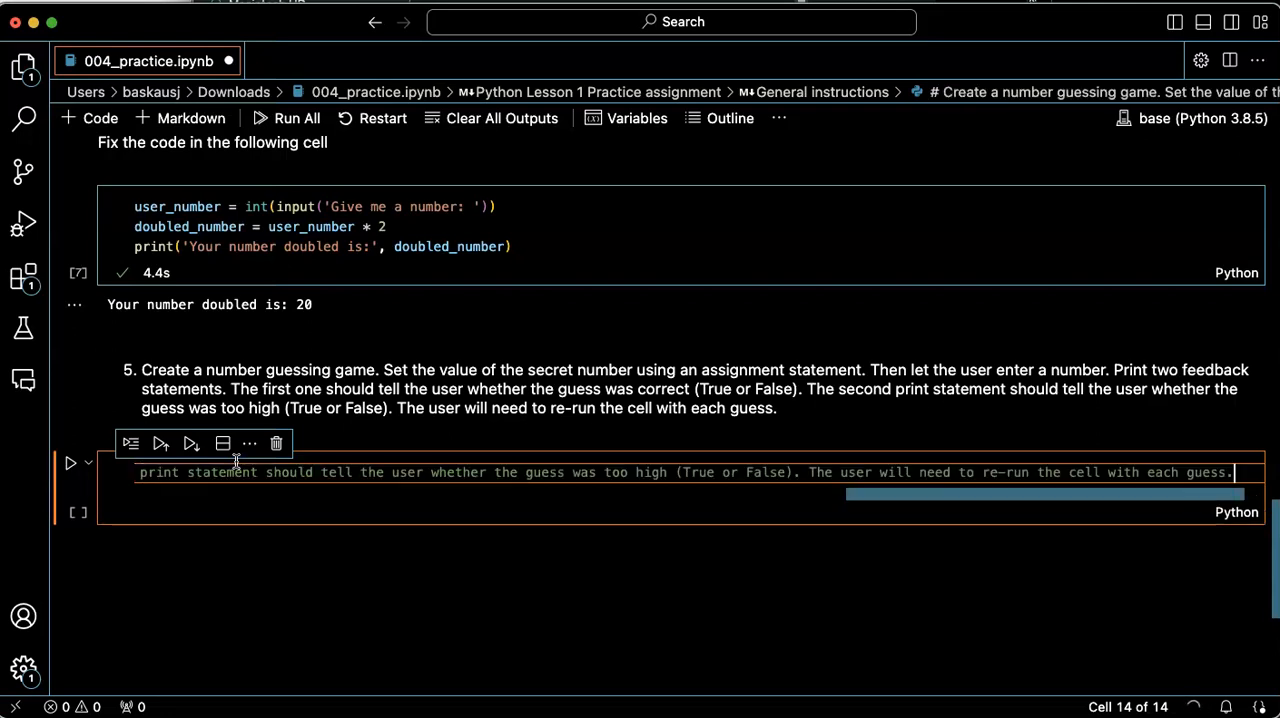
key("Return")
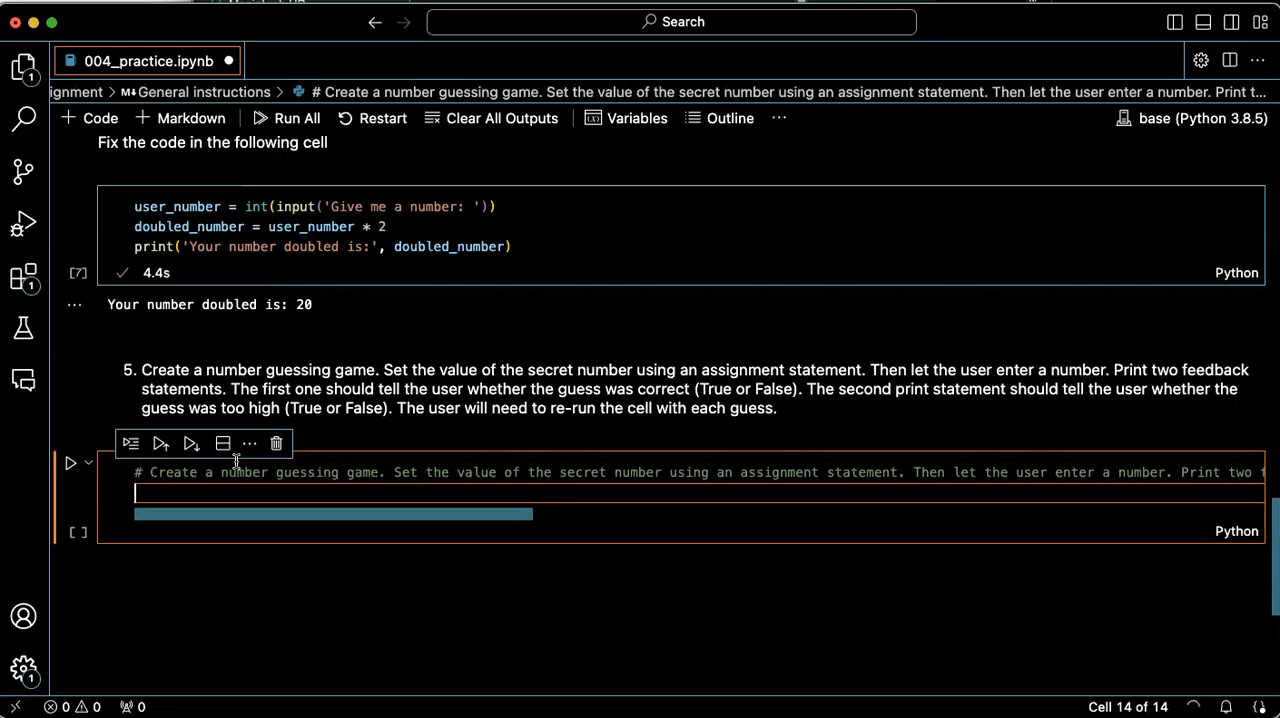
type("secret_number = 5")
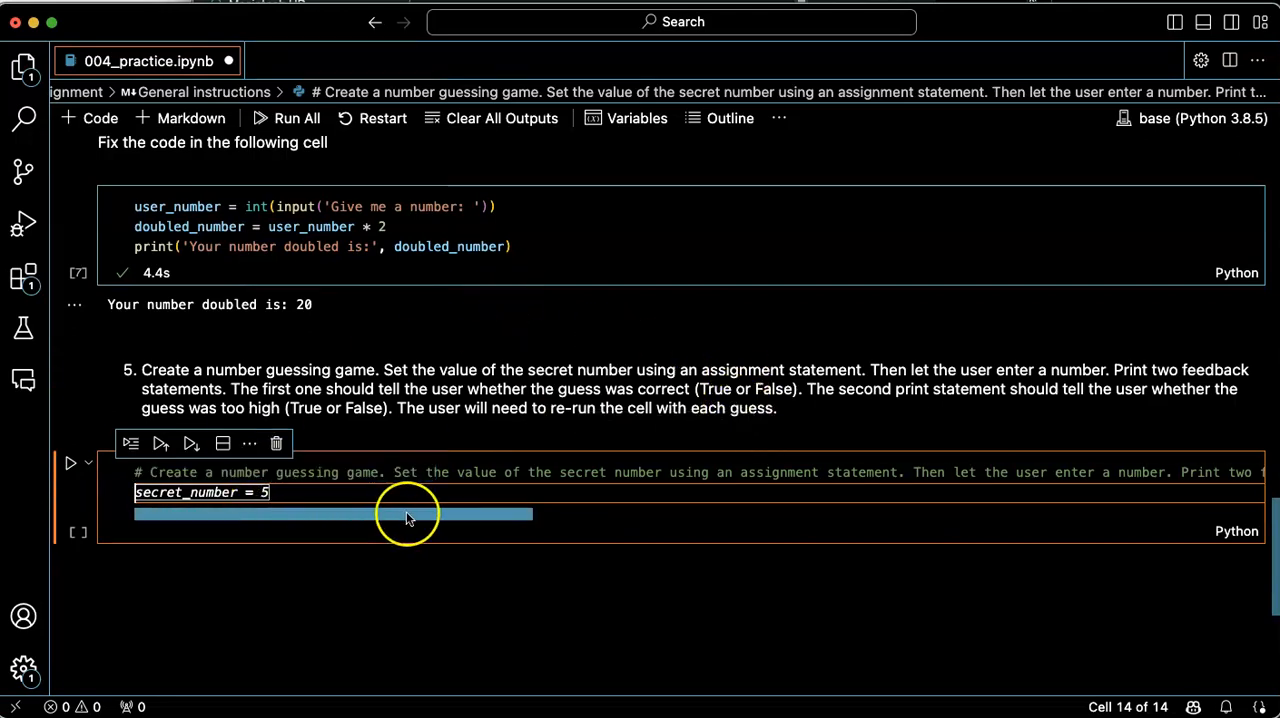
Add secret_number = 5 and a guess = int(input(...)) line from Copilot suggestions
key("Tab")
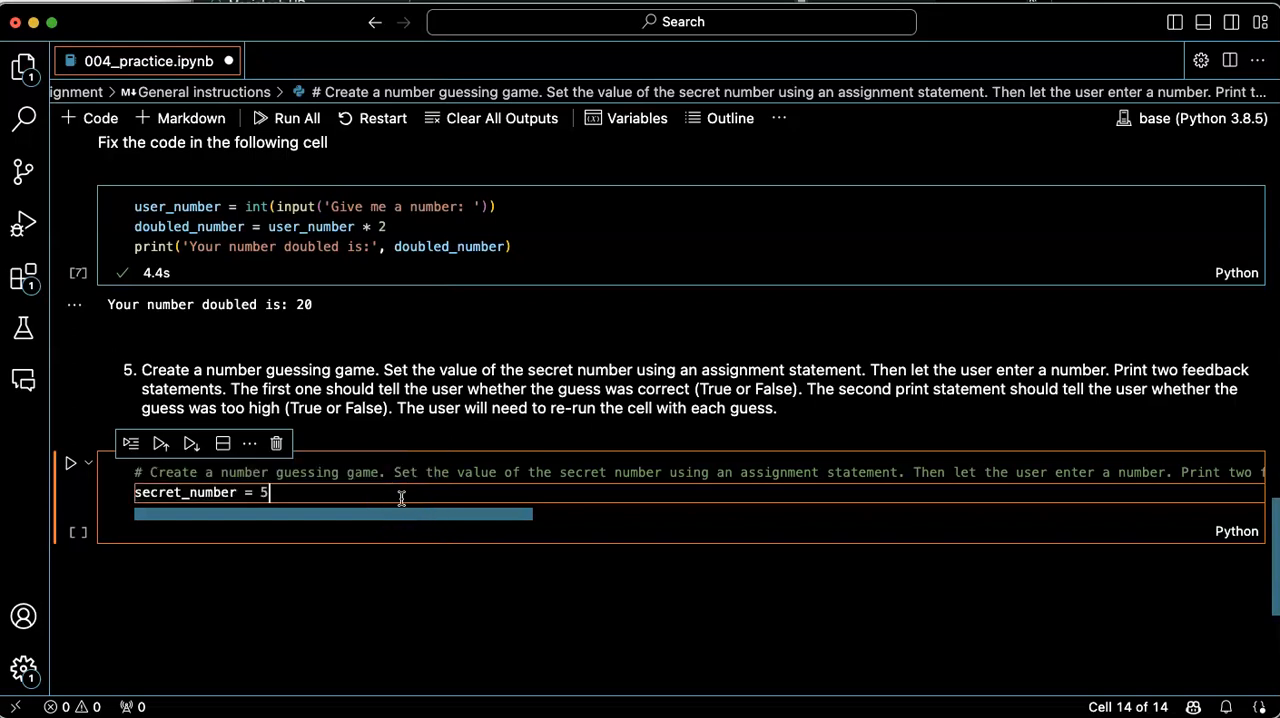
key("Return")
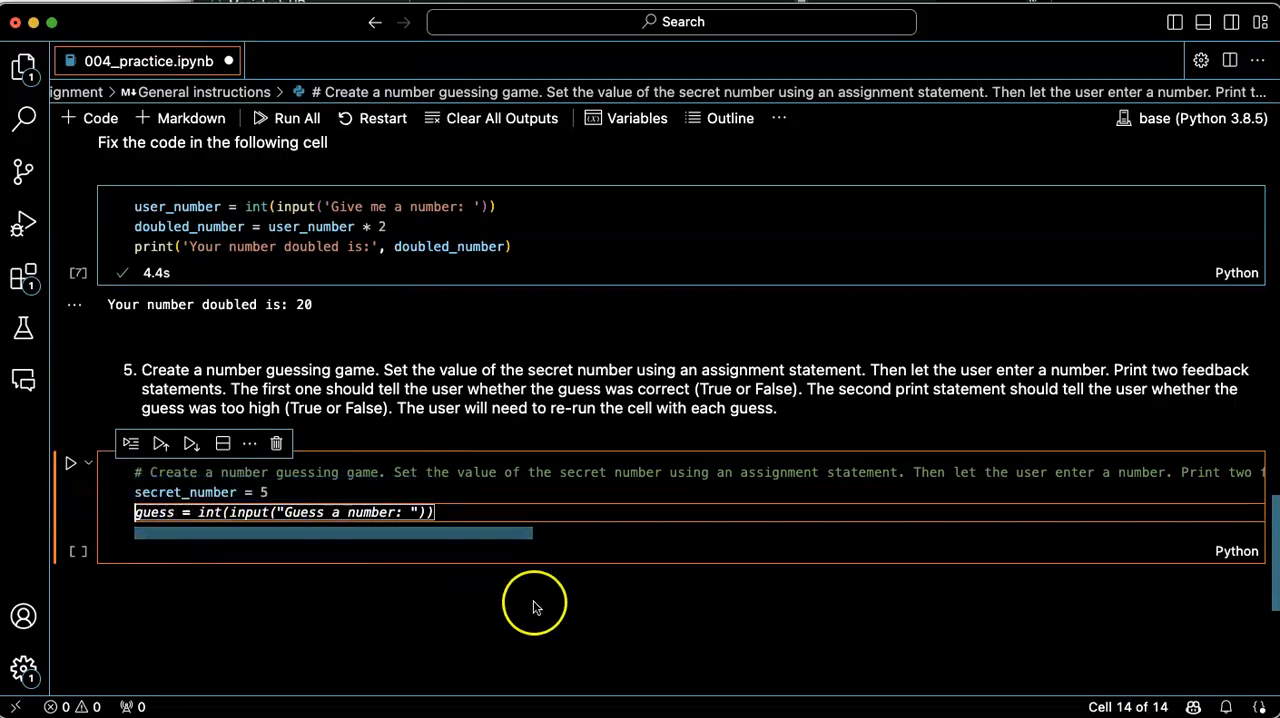
key("Tab")
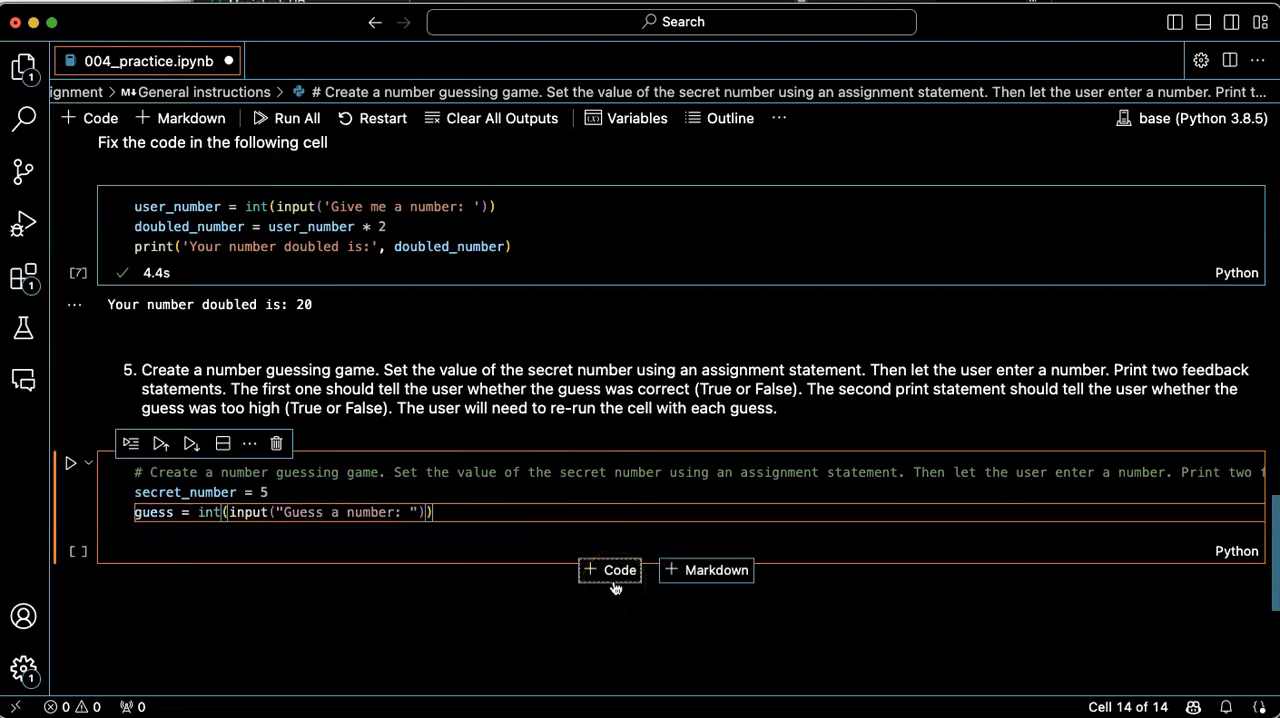
Add print("Your guess was correct: " + str(guess == secret_number))
key("Return")
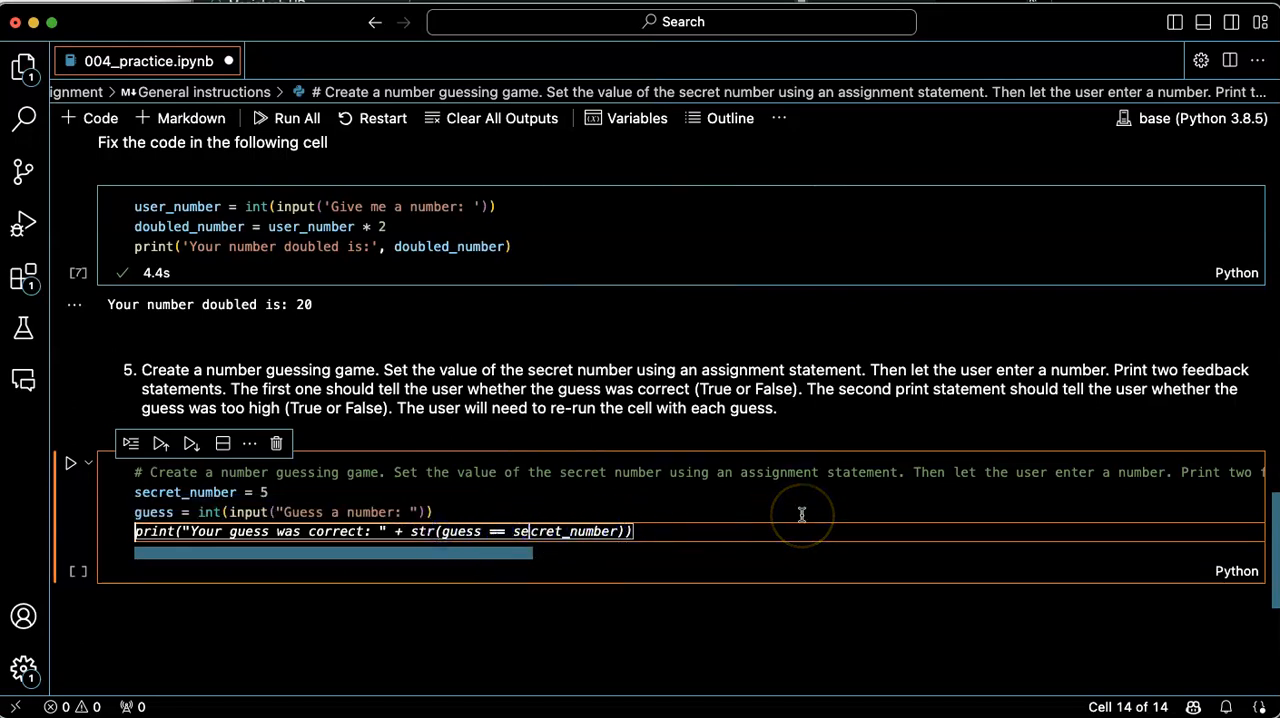
mouse_move(468, 531)
key("Tab")
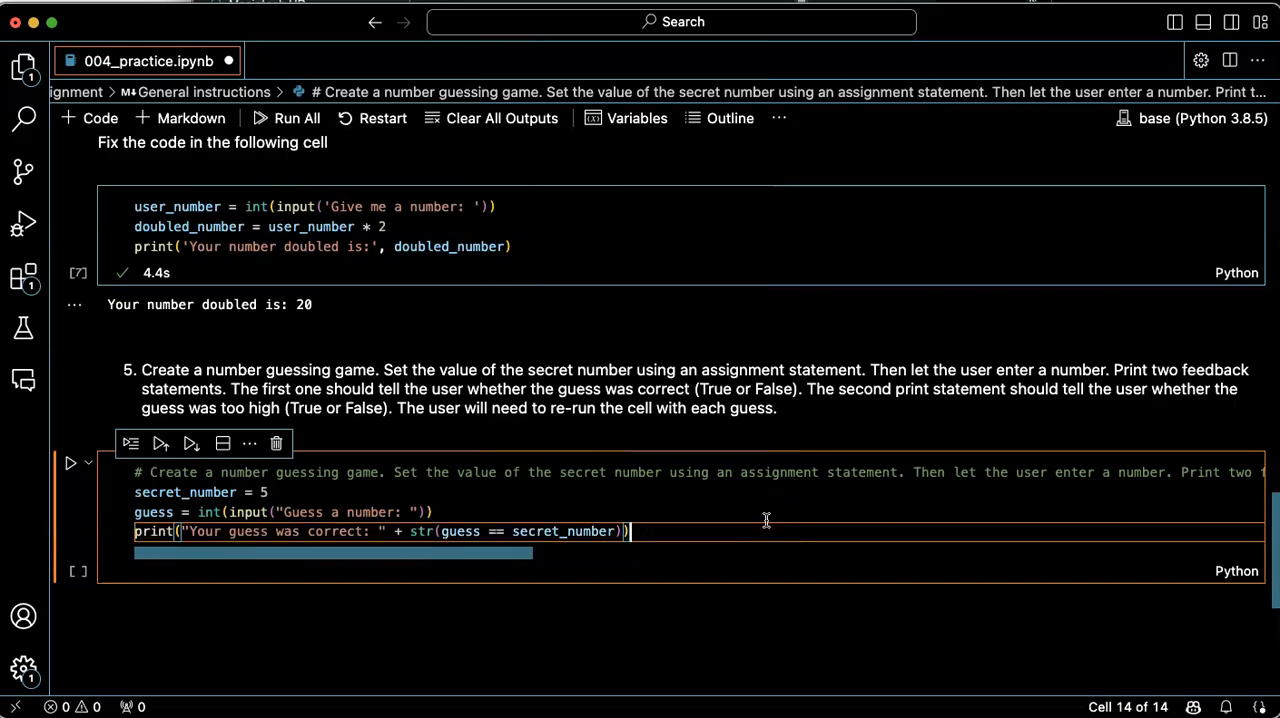
key("Return")
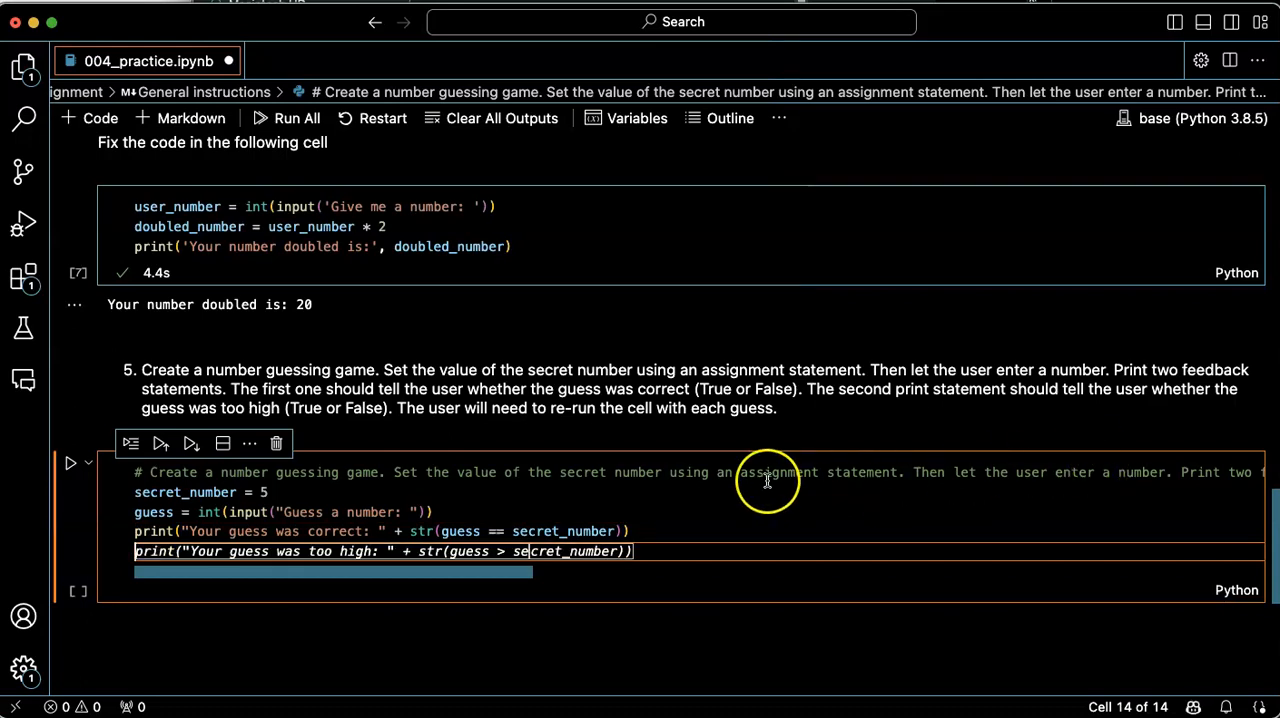
mouse_move(518, 572)
left_mouse_down()
mouse_move(1199, 594)
mouse_move(430, 590)
left_mouse_up()
Split the task comment into three lines and delete the sentence about re-running the cell
left_click(1183, 472)
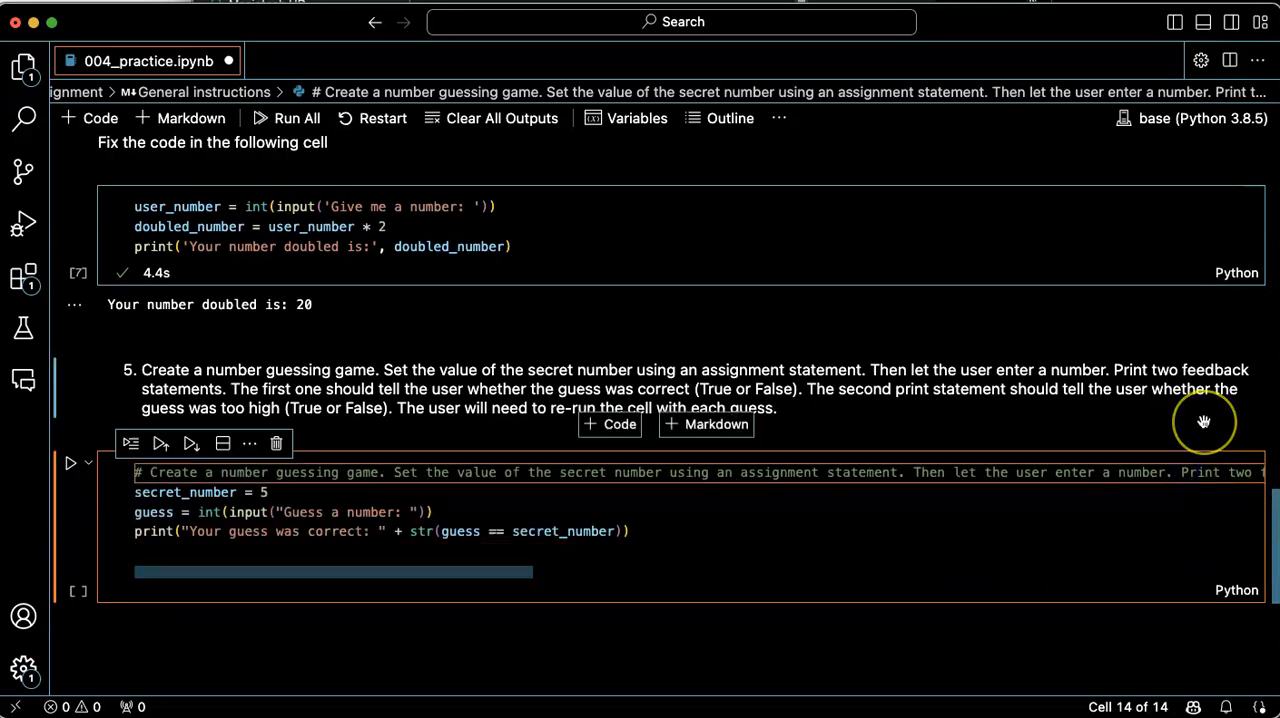
key("Return")
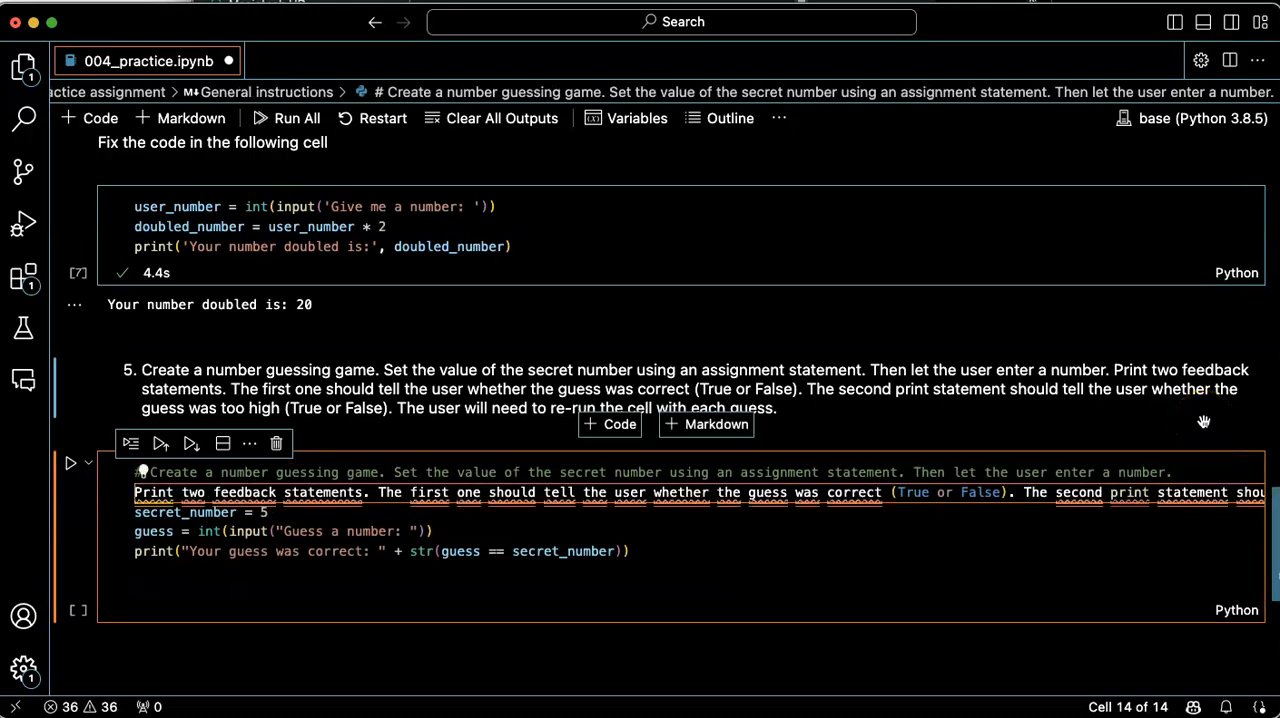
type("@")
key("BackSpace")
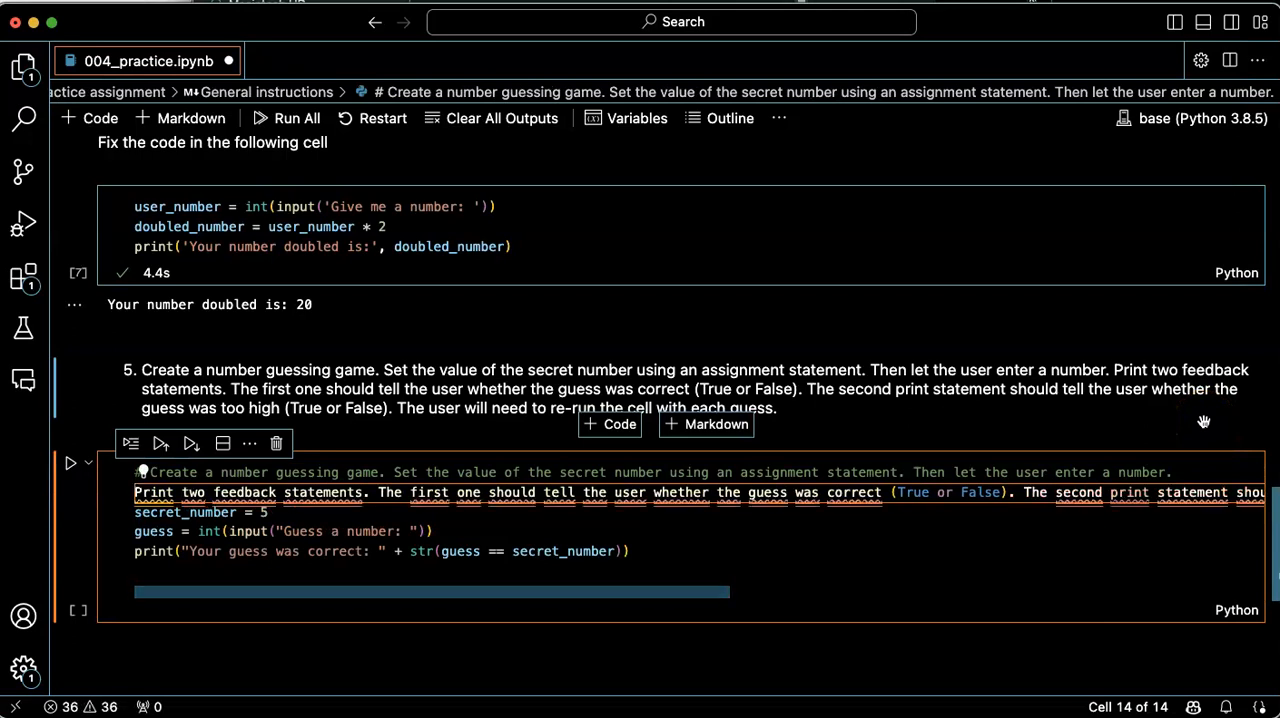
type("#")
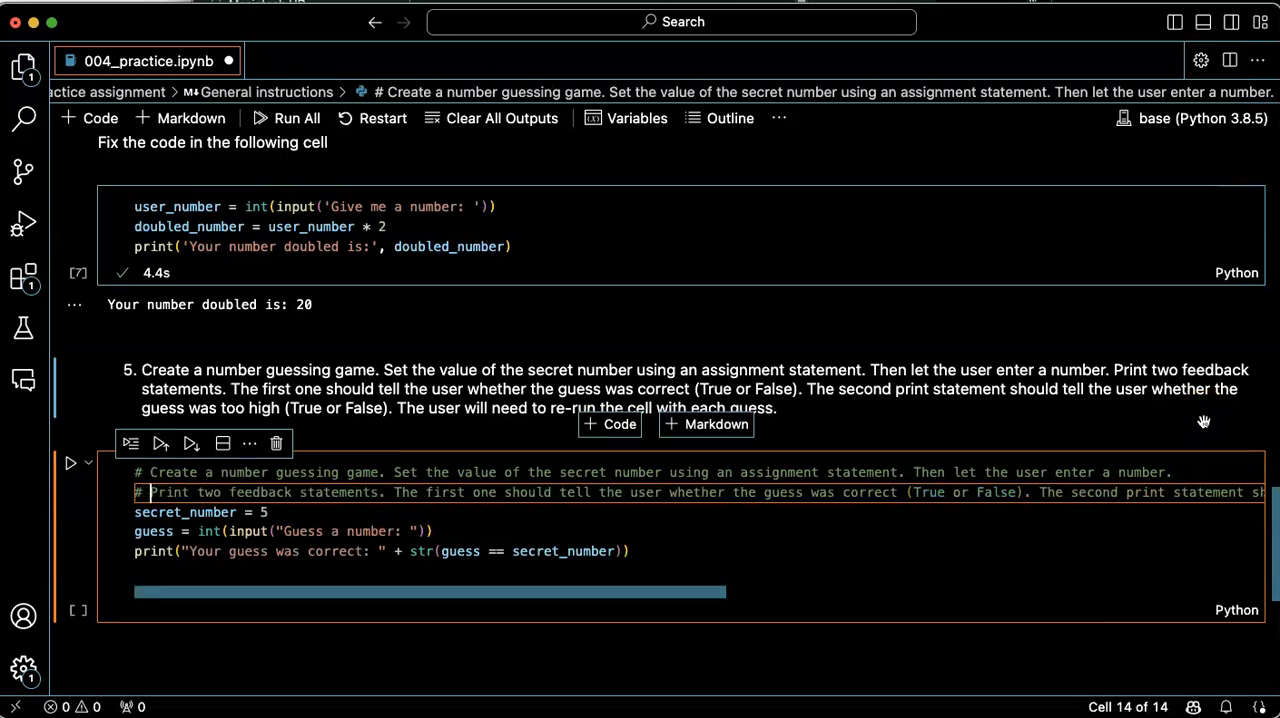
left_click(1040, 492)
key("Return")
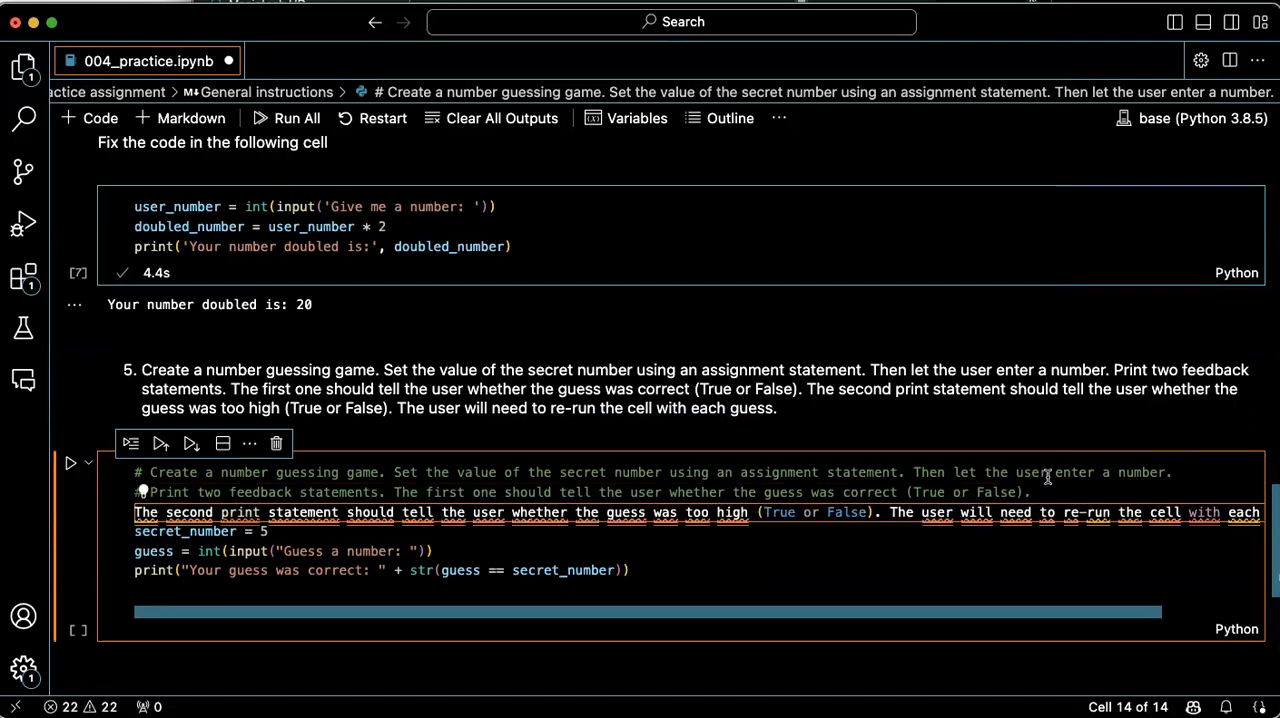
type("#")
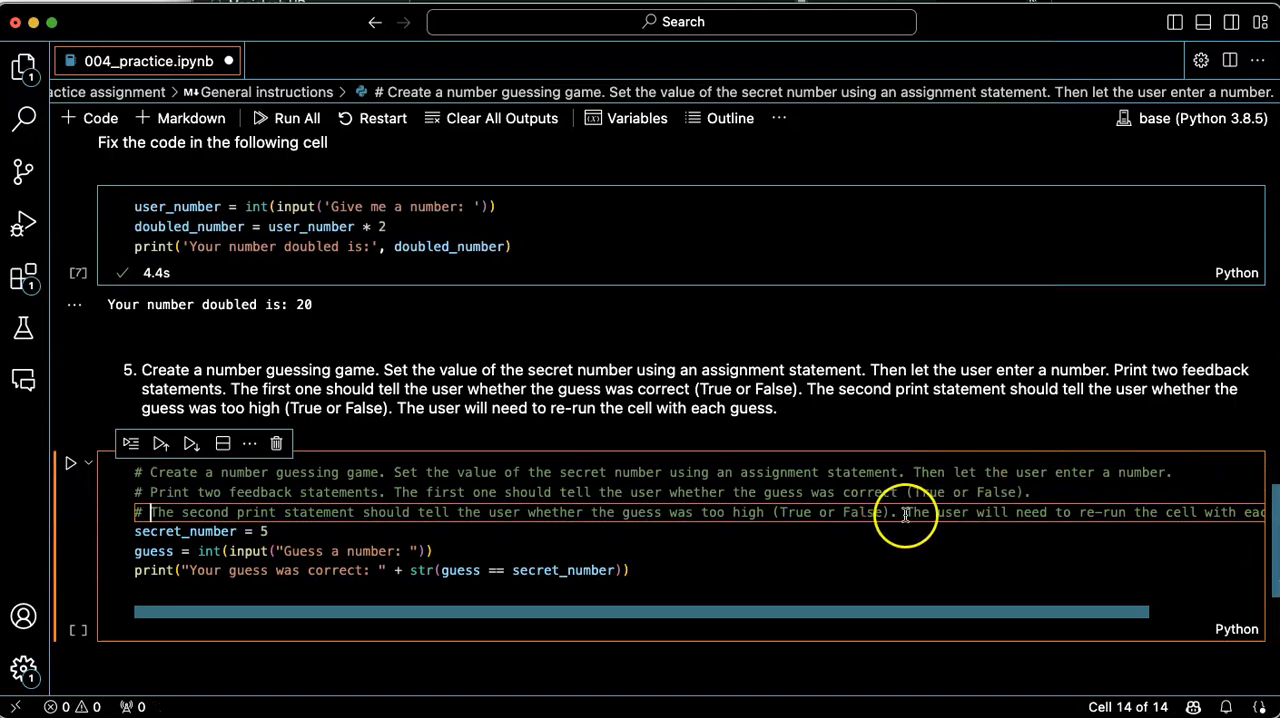
left_click_drag(905, 512, 1275, 512)
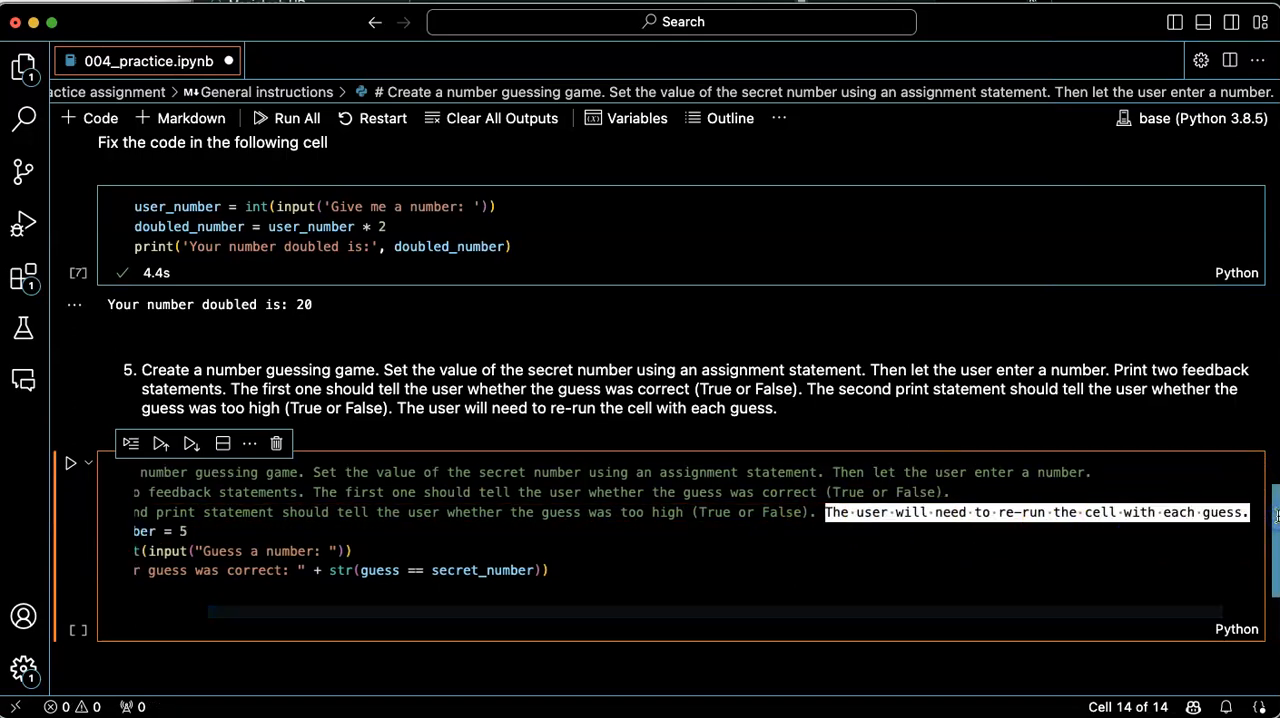
key("BackSpace")
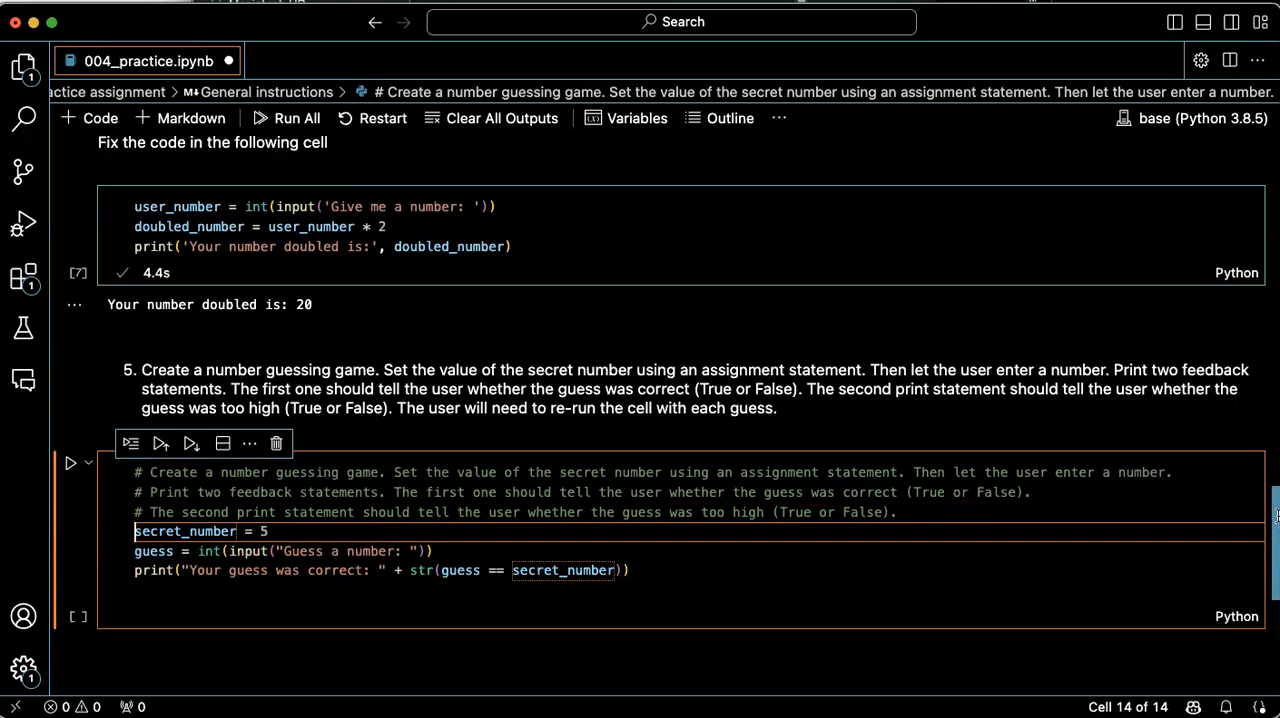
Add print("Your guess was too high: " + str(guess > secret_number)) after the correct-guess line
left_click(728, 588)
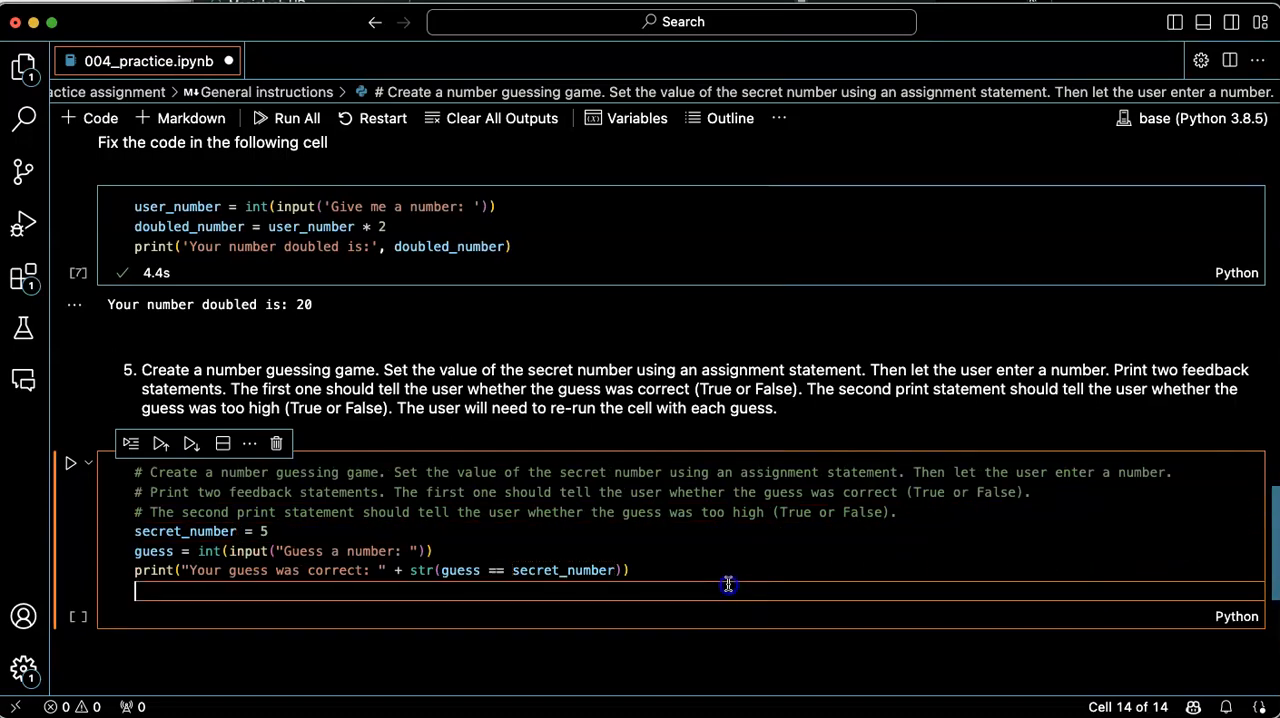
left_click(738, 566)
key("Return")
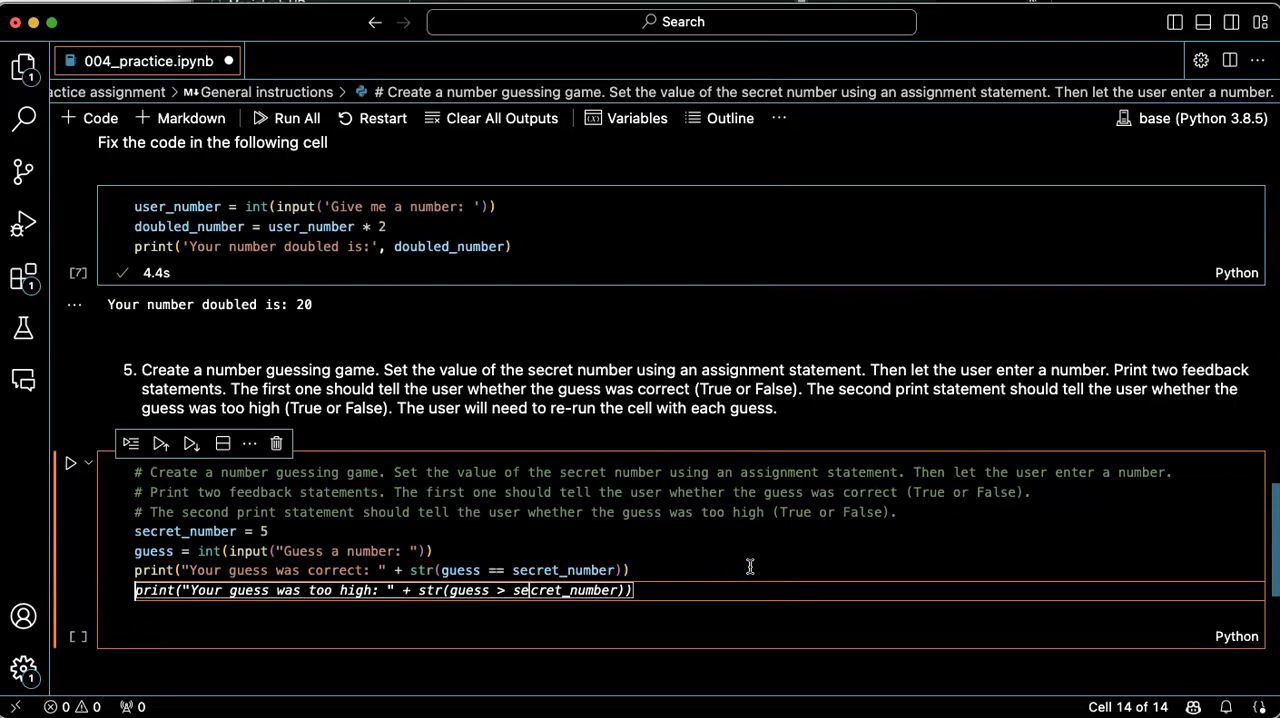
key("Tab")
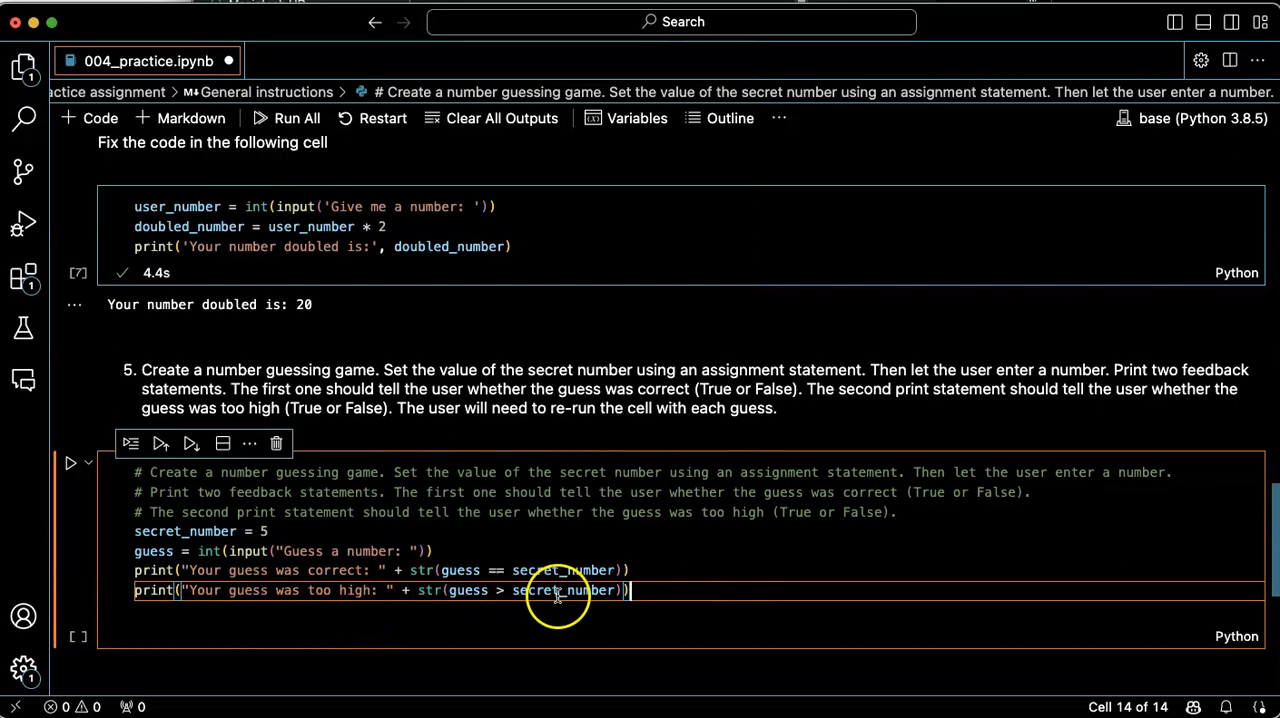
double_click(466, 590)
left_click_drag(490, 597, 617, 590)
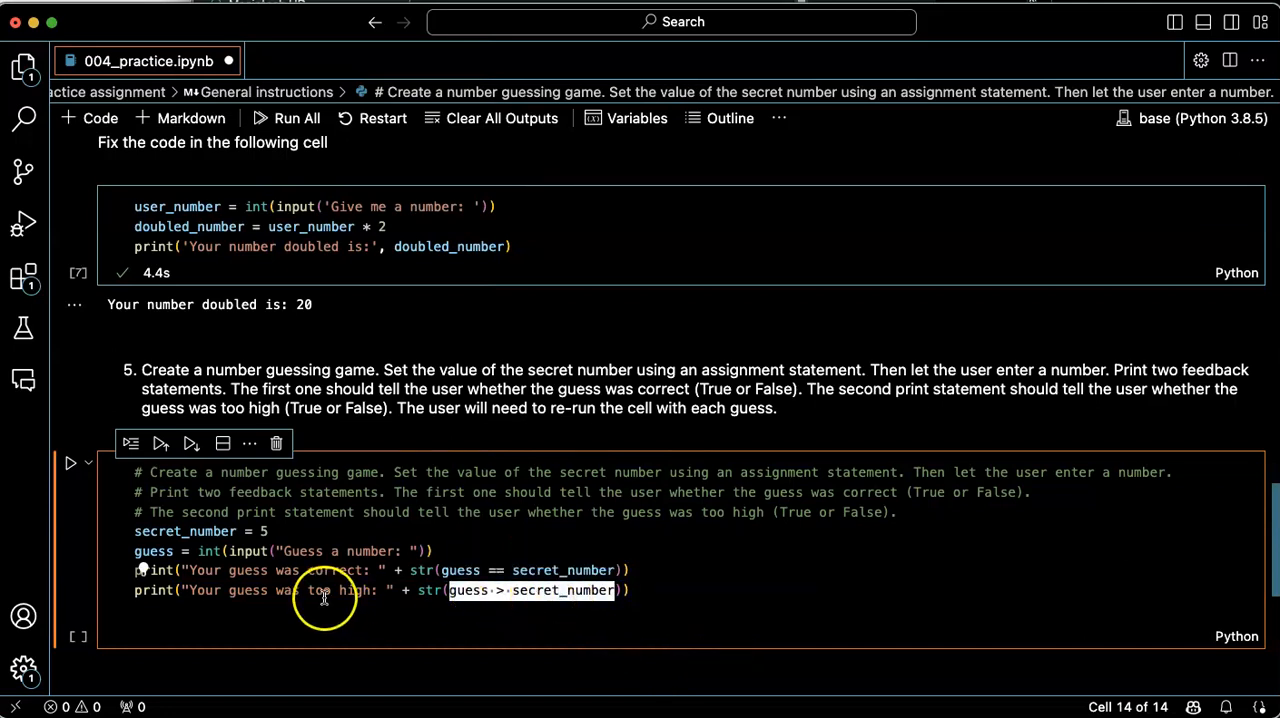
left_click(649, 610)
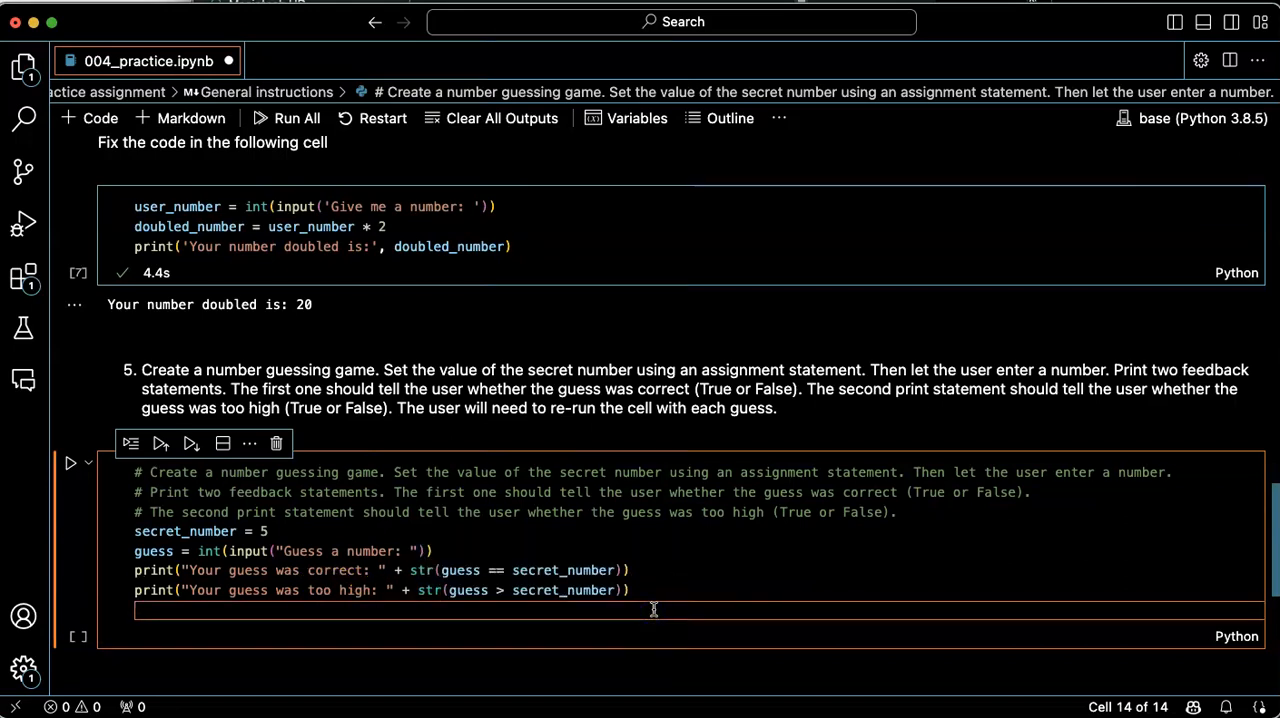
Run the cell three times with guesses 9, 4 and 5 until correct is True and too high is False
left_click(76, 464)
type("9")
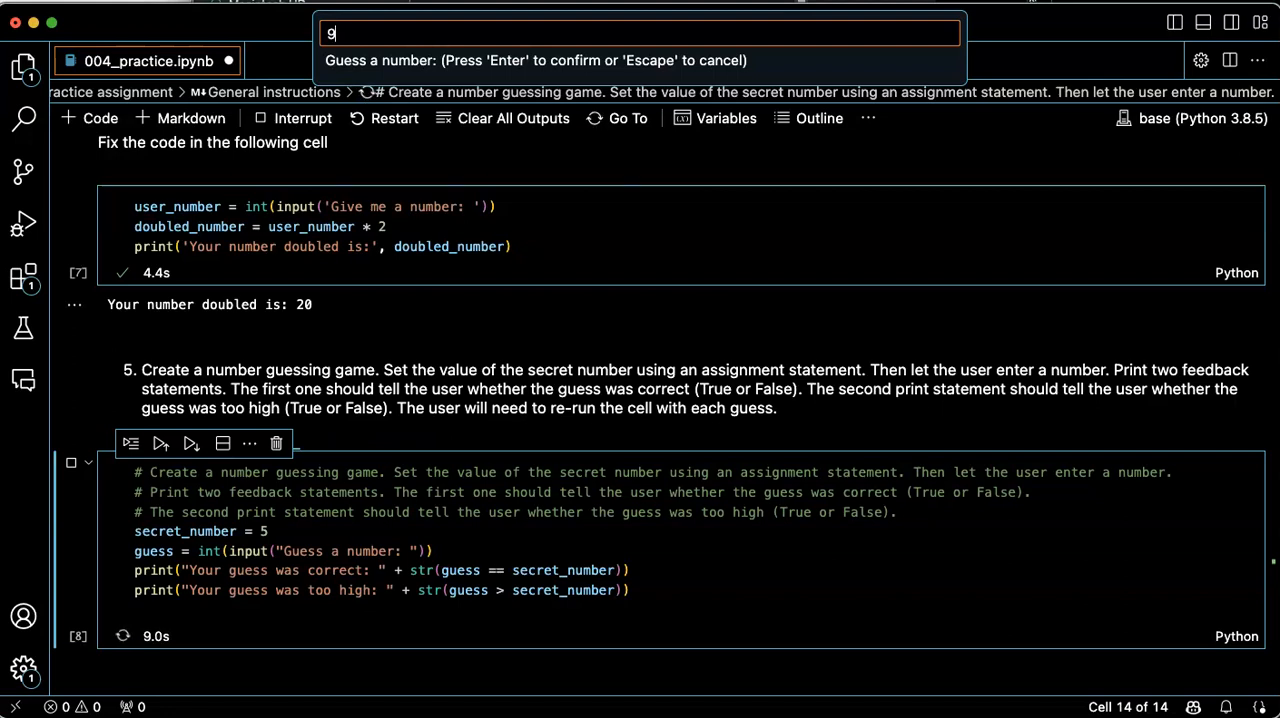
key("Return")
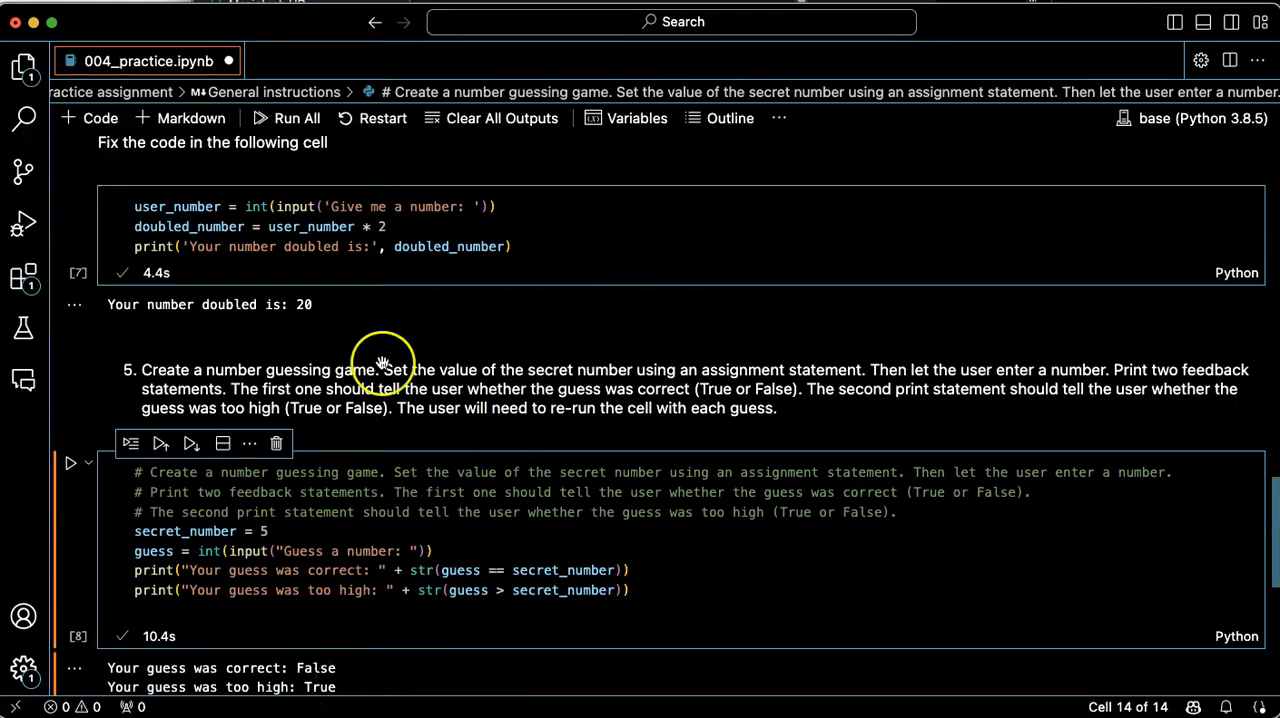
left_click(75, 465)
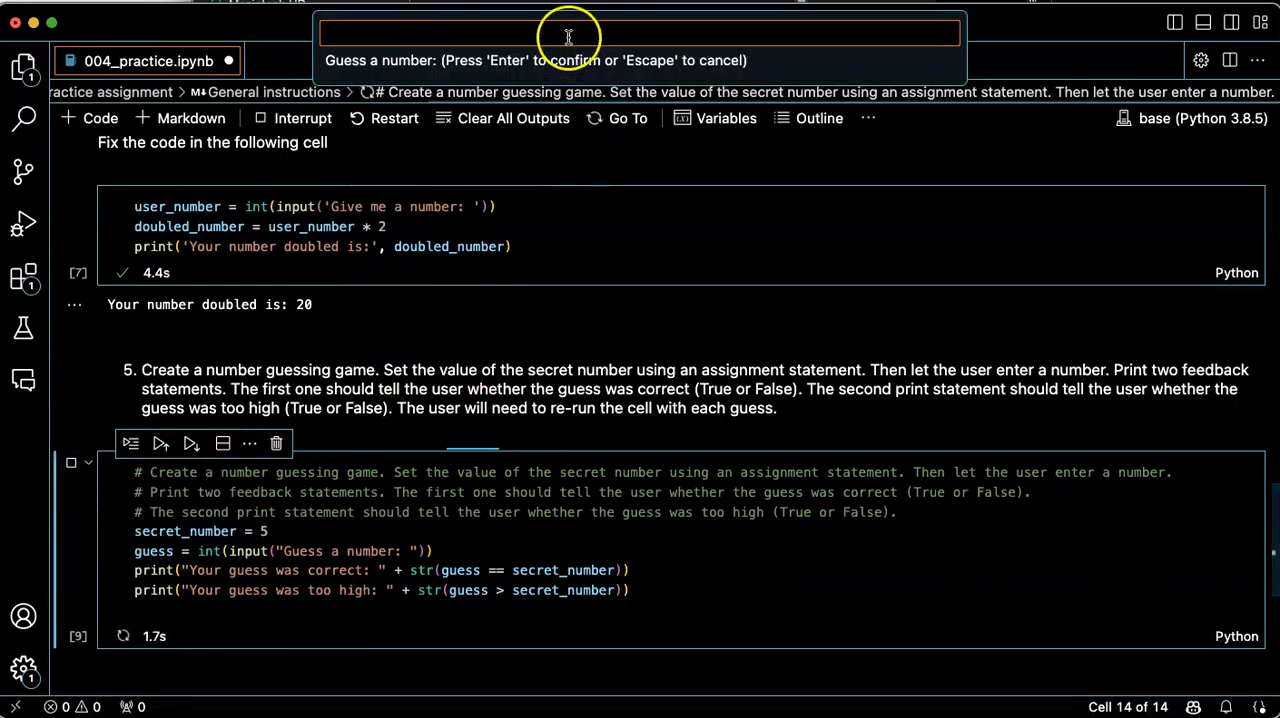
type("4")
key("Return")
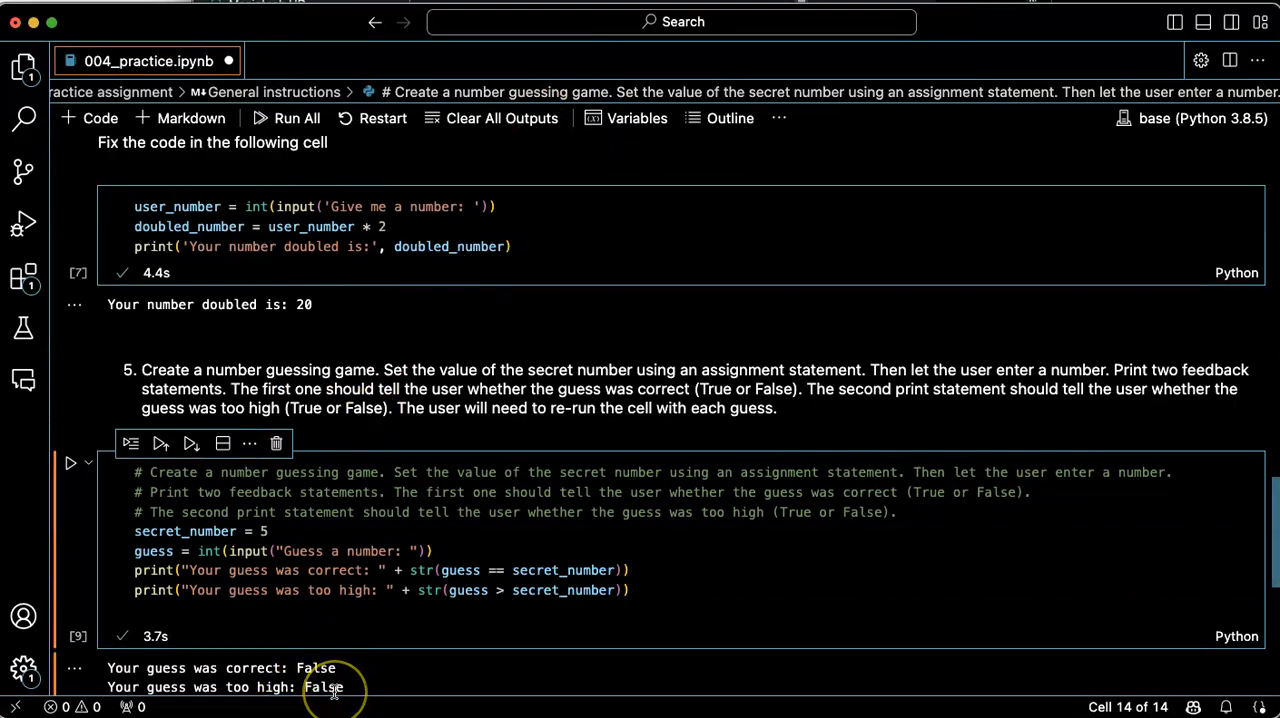
left_click(69, 463)
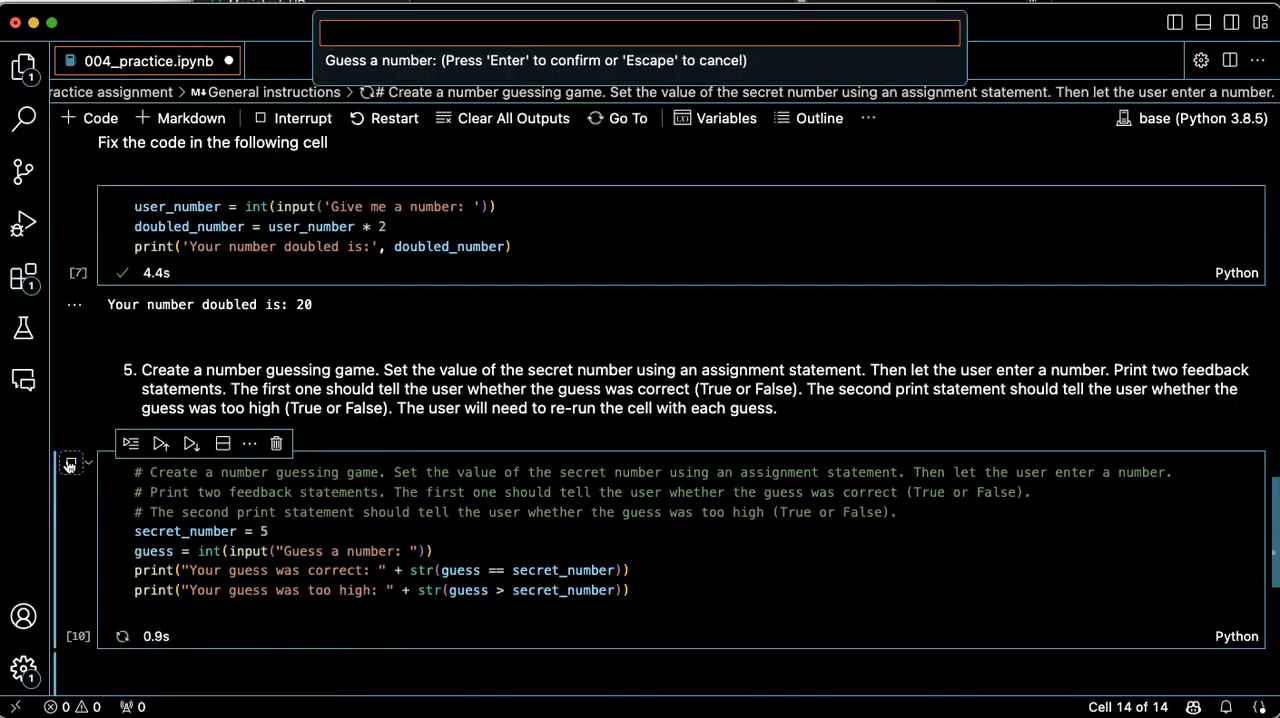
type("5")
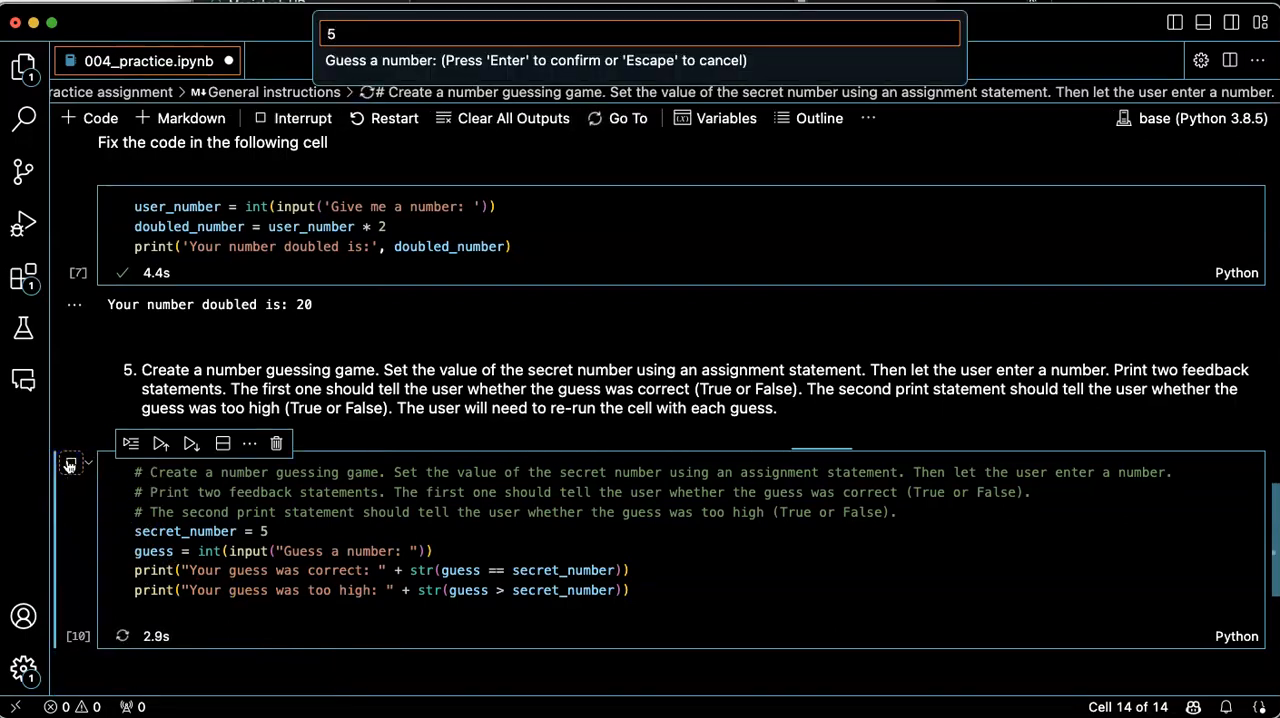
key("Return")
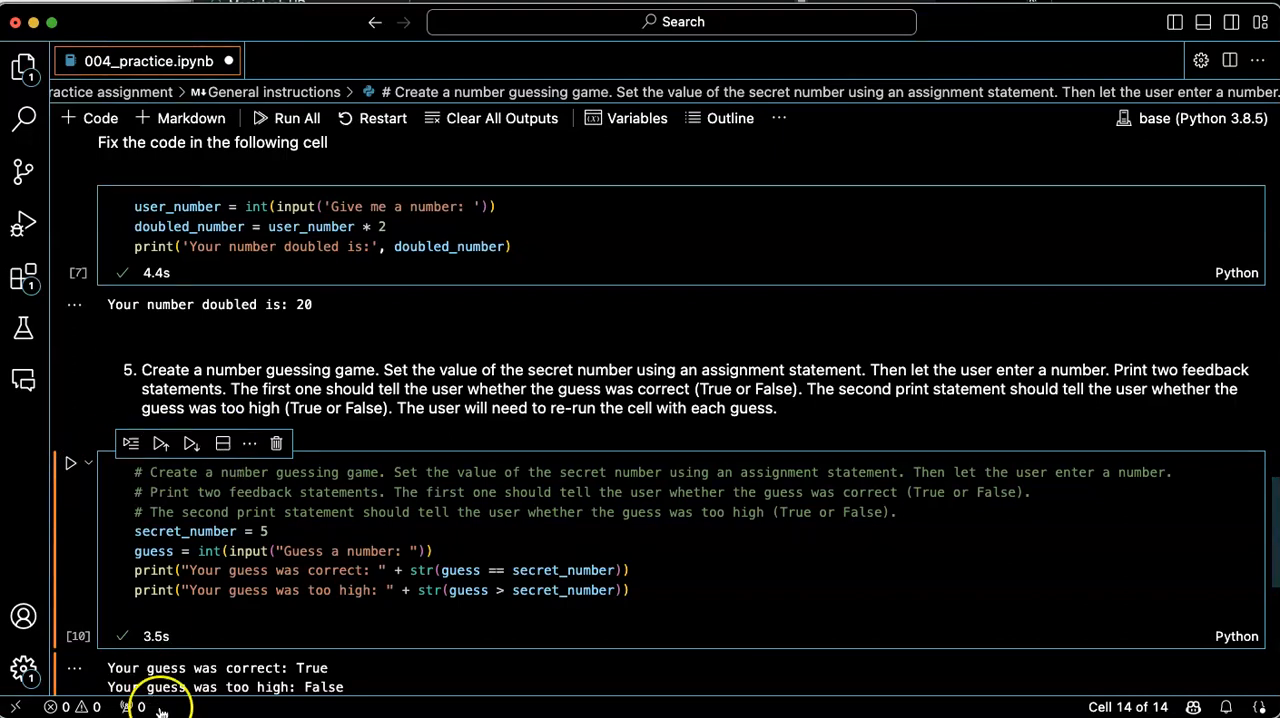
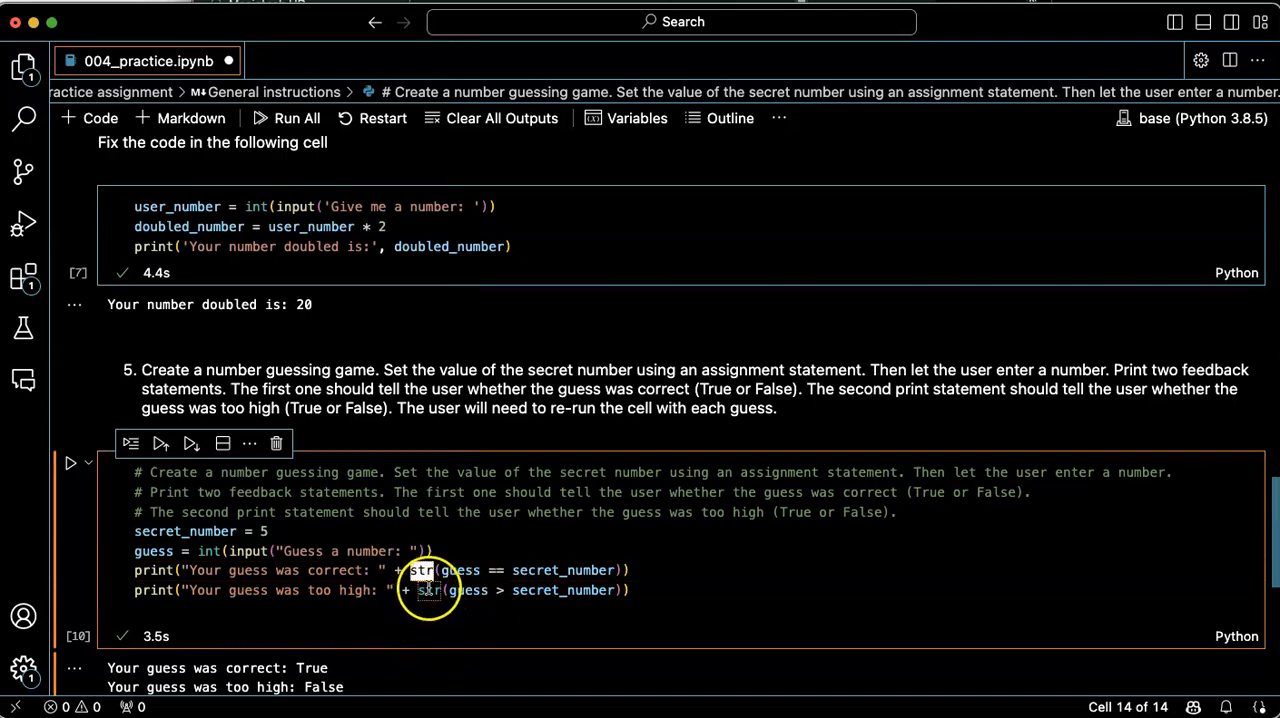
Rewrite the first print as print("Your guess was correct: ", guess == secret_number)
left_click(400, 570)
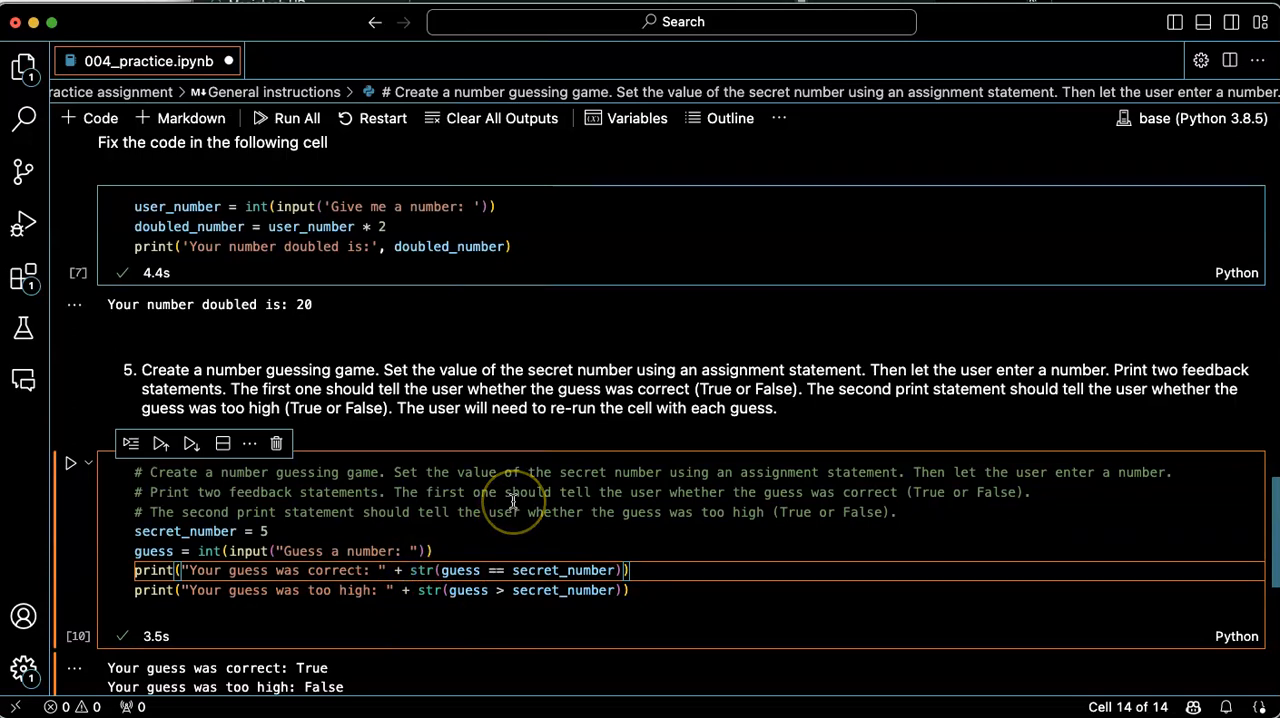
key("BackSpace")
key("BackSpace")
type(",")
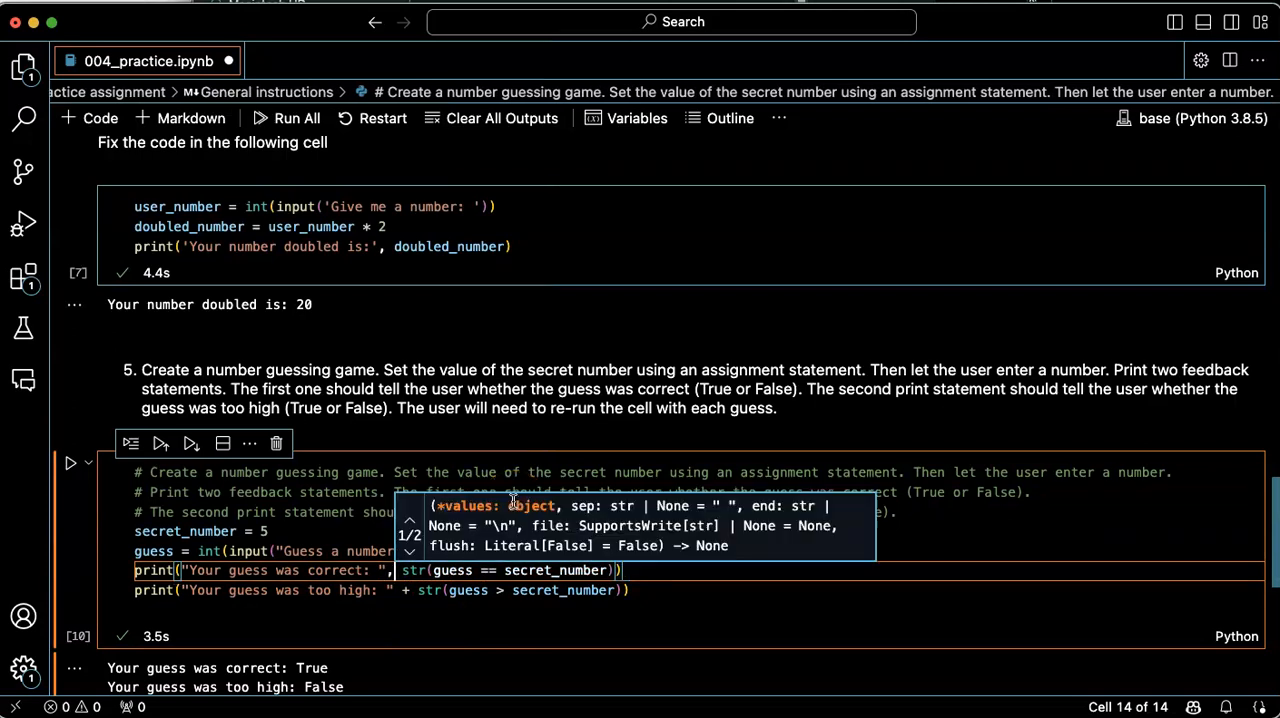
key("Delete")
key("Delete")
key("Delete")
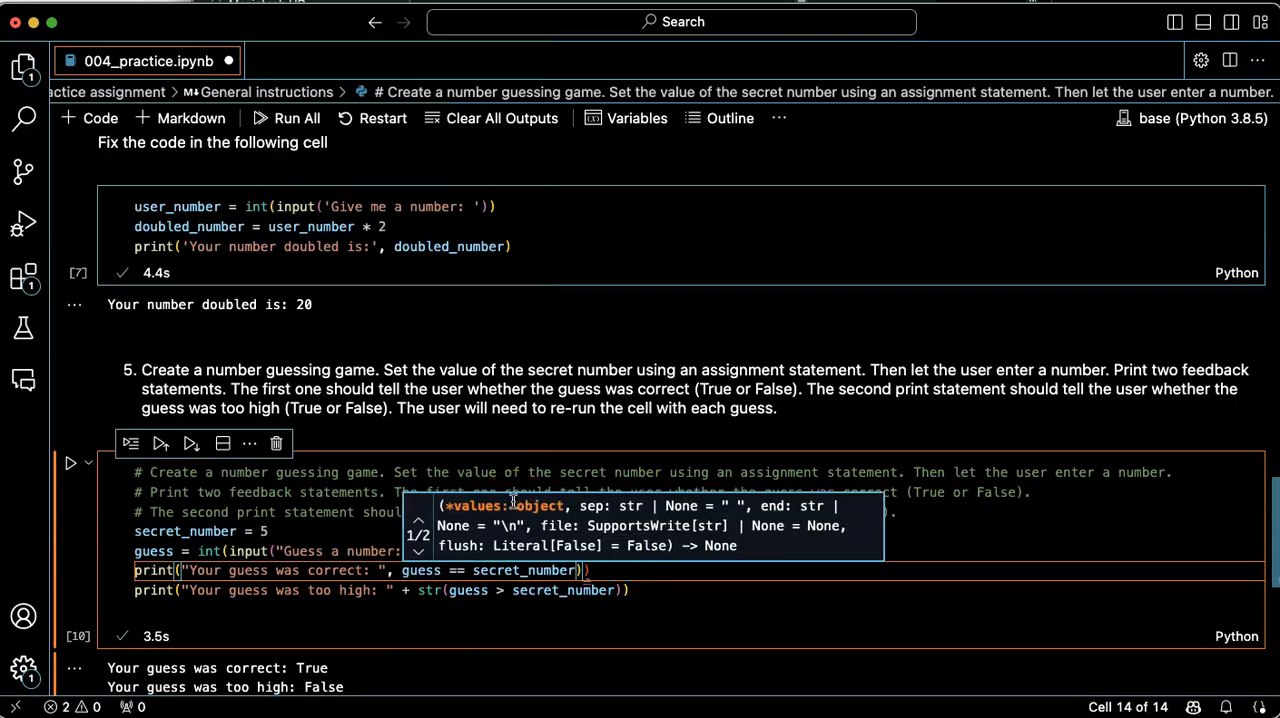
left_click(589, 570)
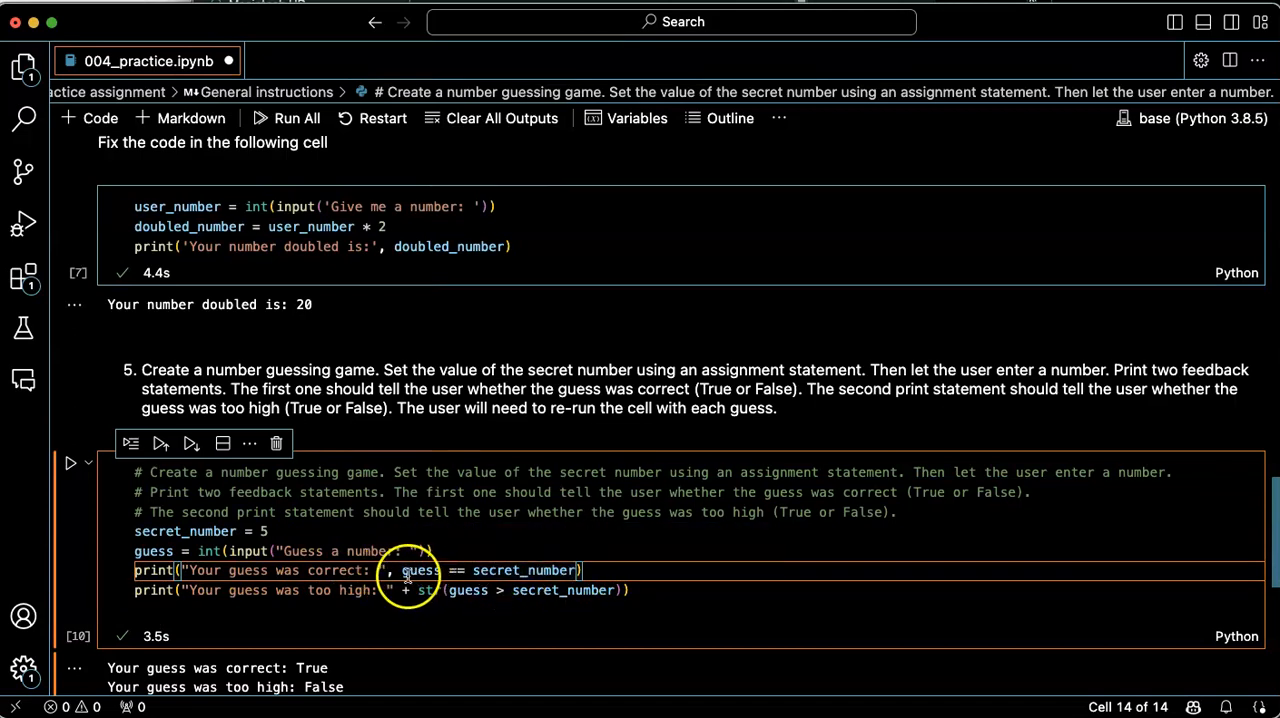
left_click_drag(402, 571, 568, 571)
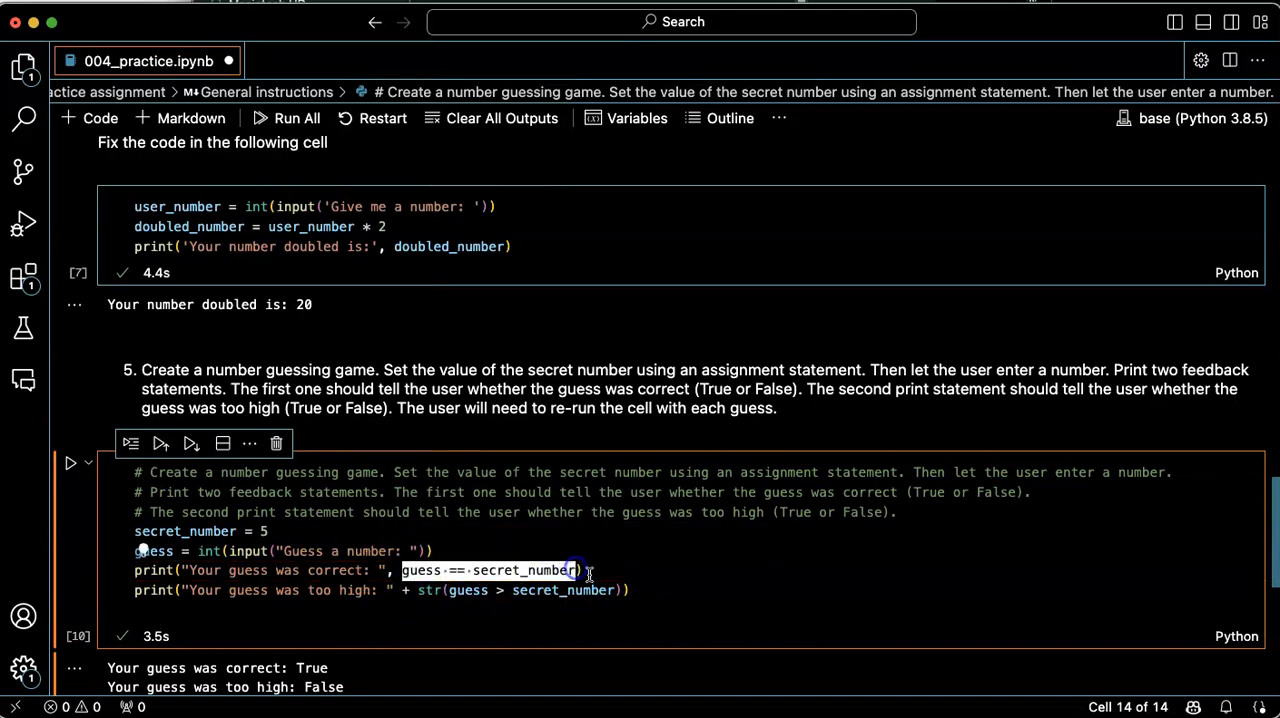
Rewrite the second print to pass guess > secret_number after a comma, dropping the str wrapper
left_click(665, 590)
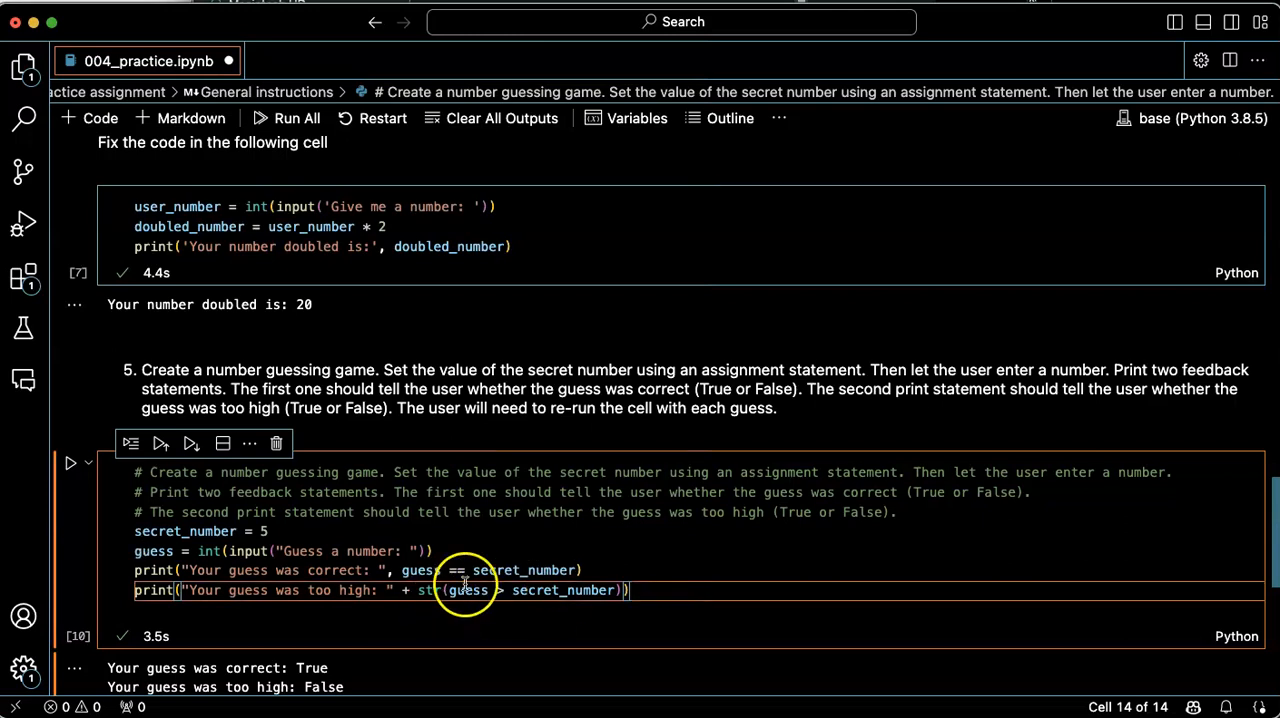
double_click(430, 590)
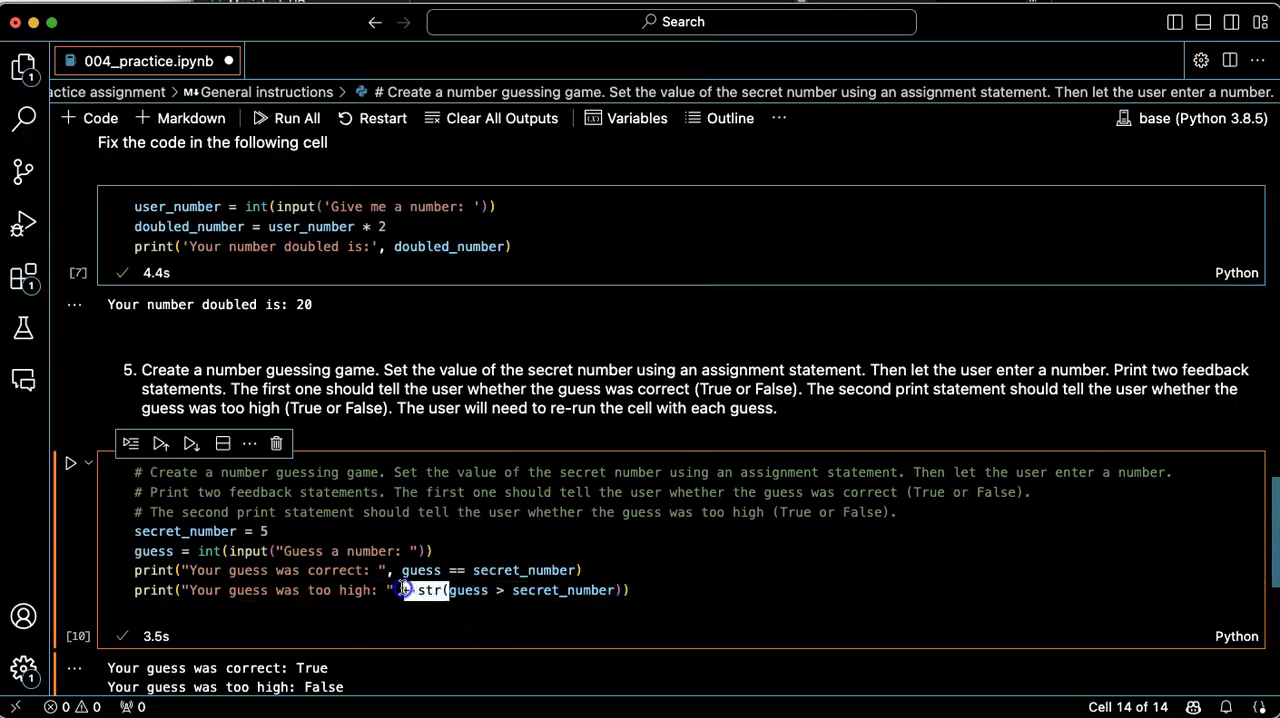
key("BackSpace")
key("BackSpace")
key("BackSpace")
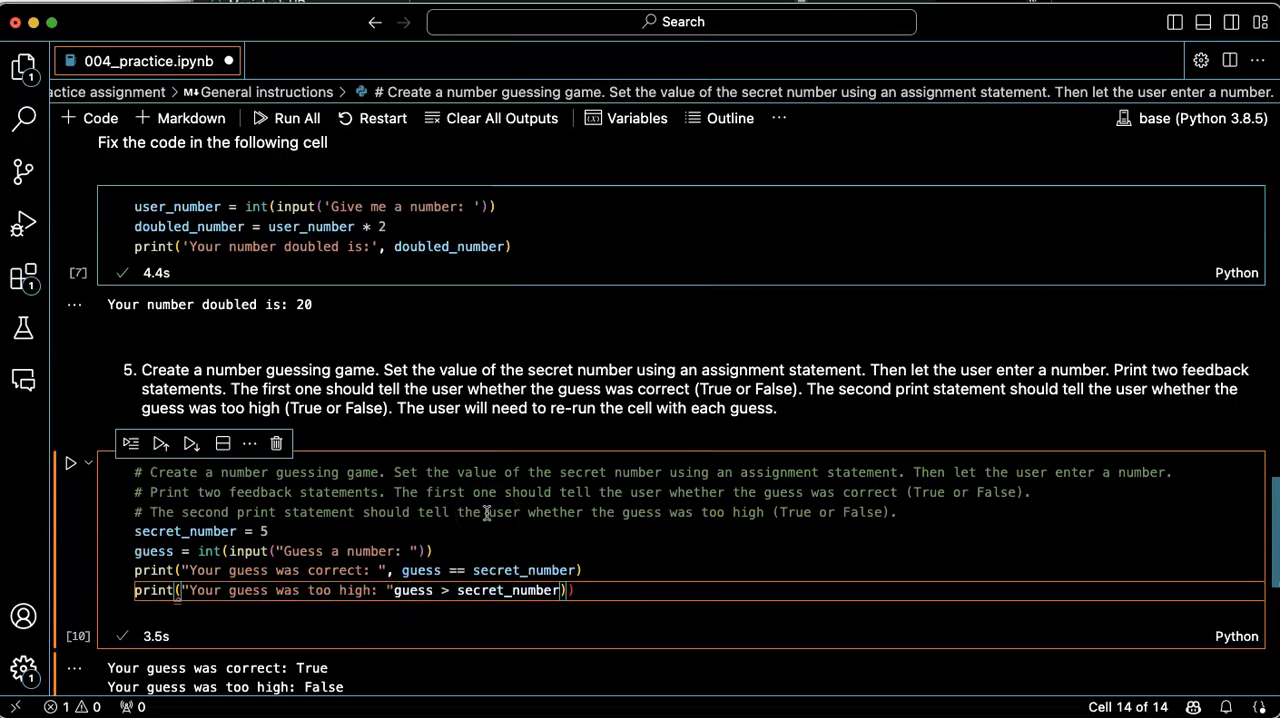
type(",")
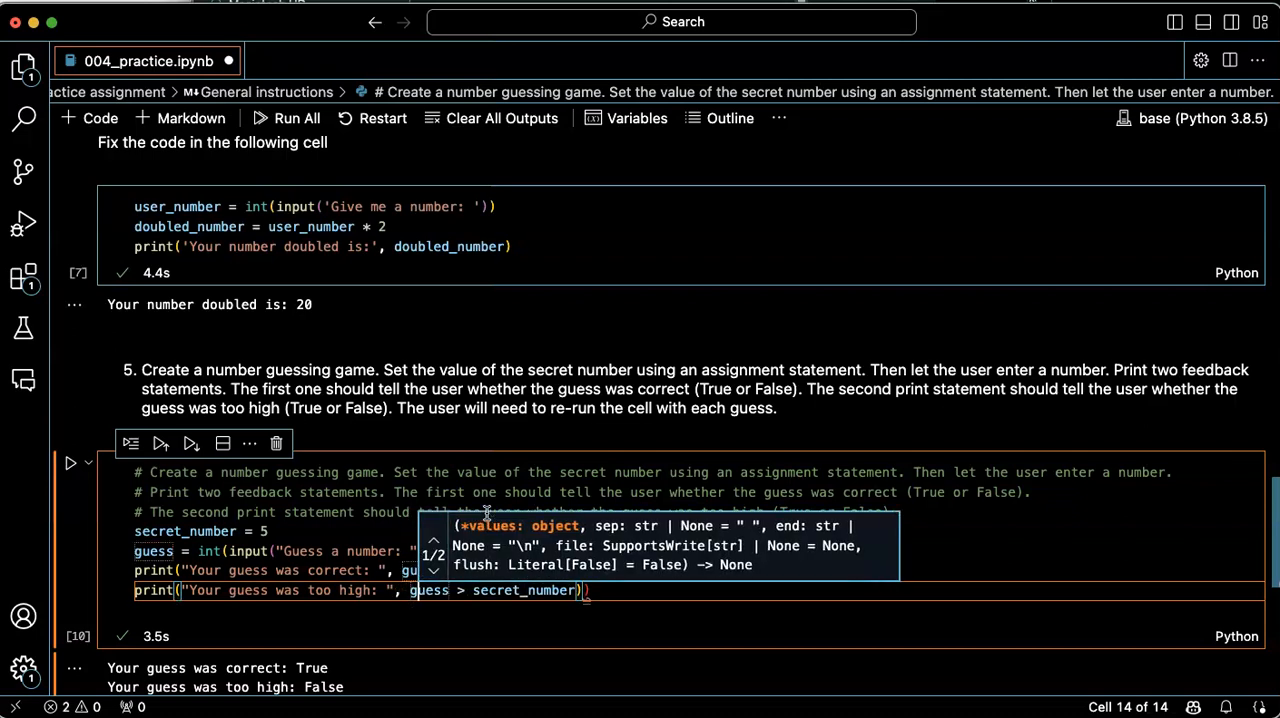
key("Right")
key("Right")
key("Right")
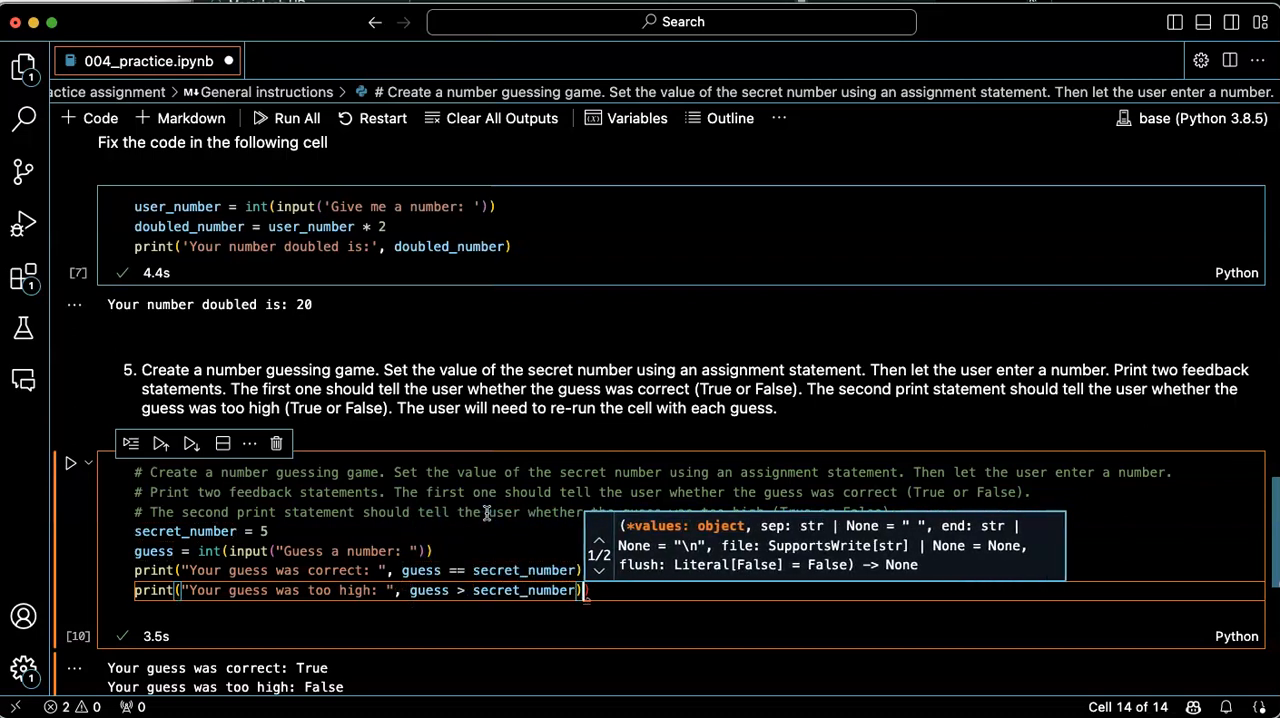
key("BackSpace")
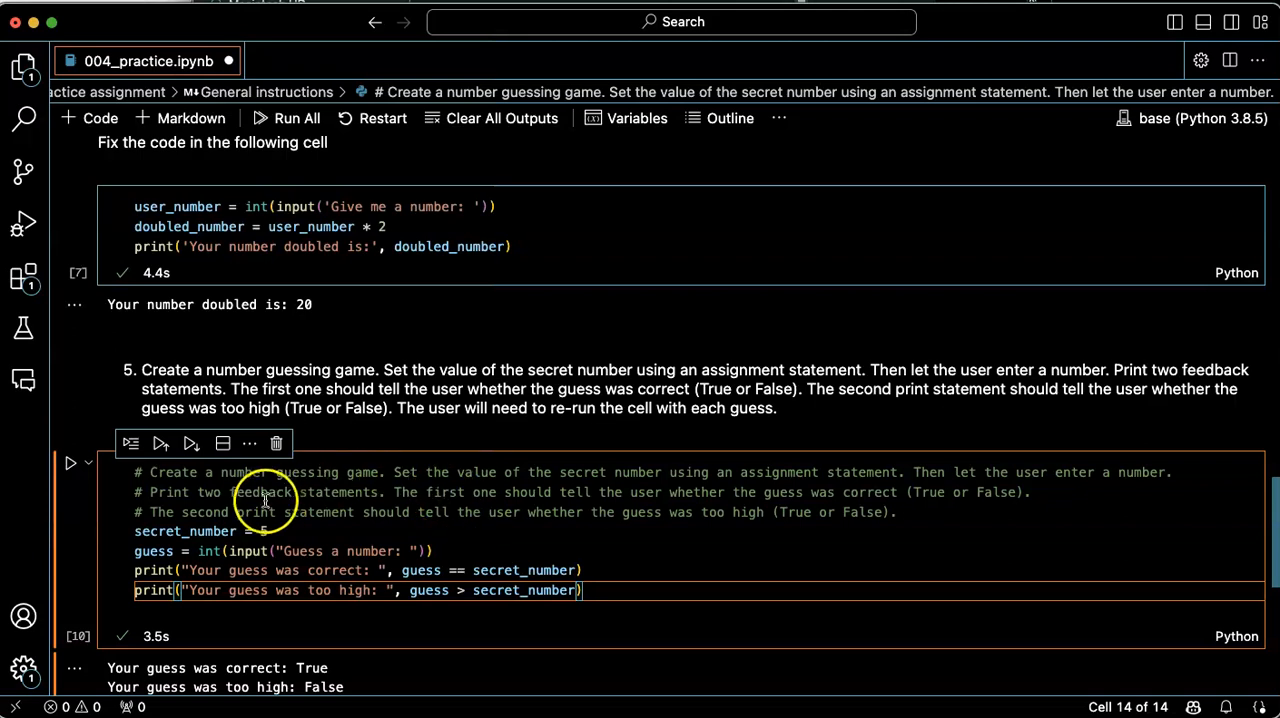
Execute the cell with guess 1 so both feedback lines print False
left_click(71, 464)
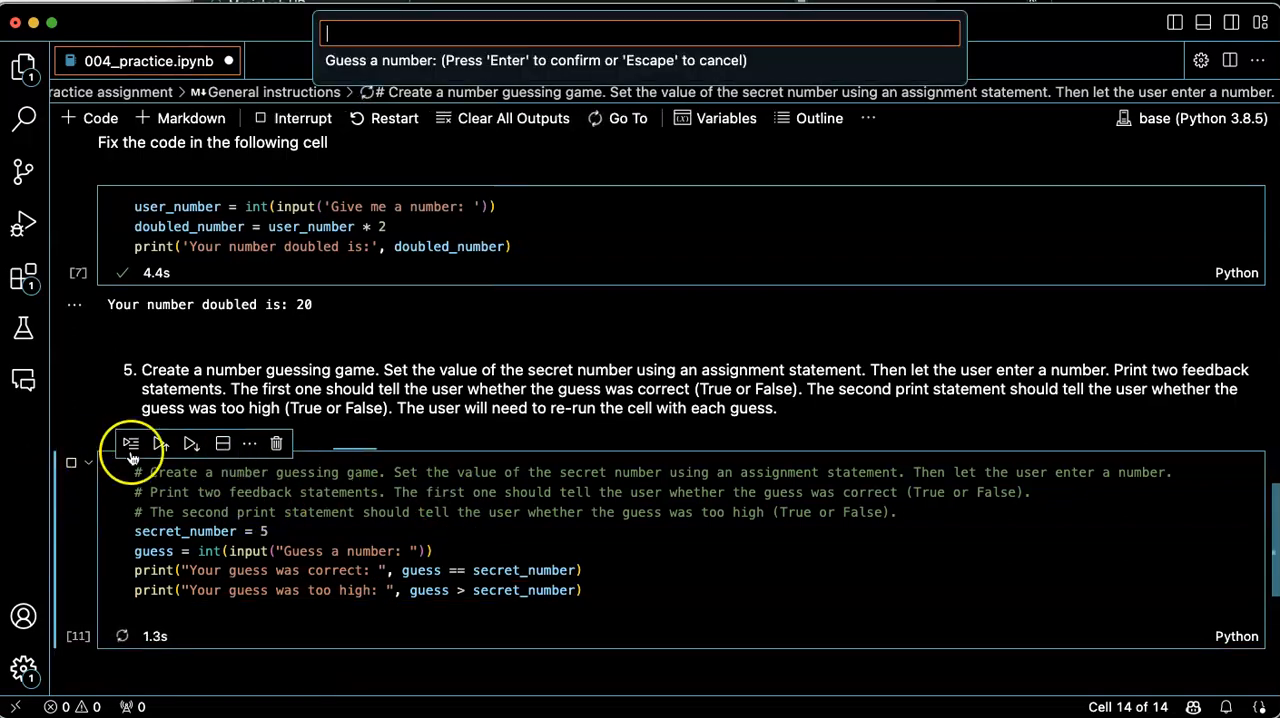
type("1")
key("Return")
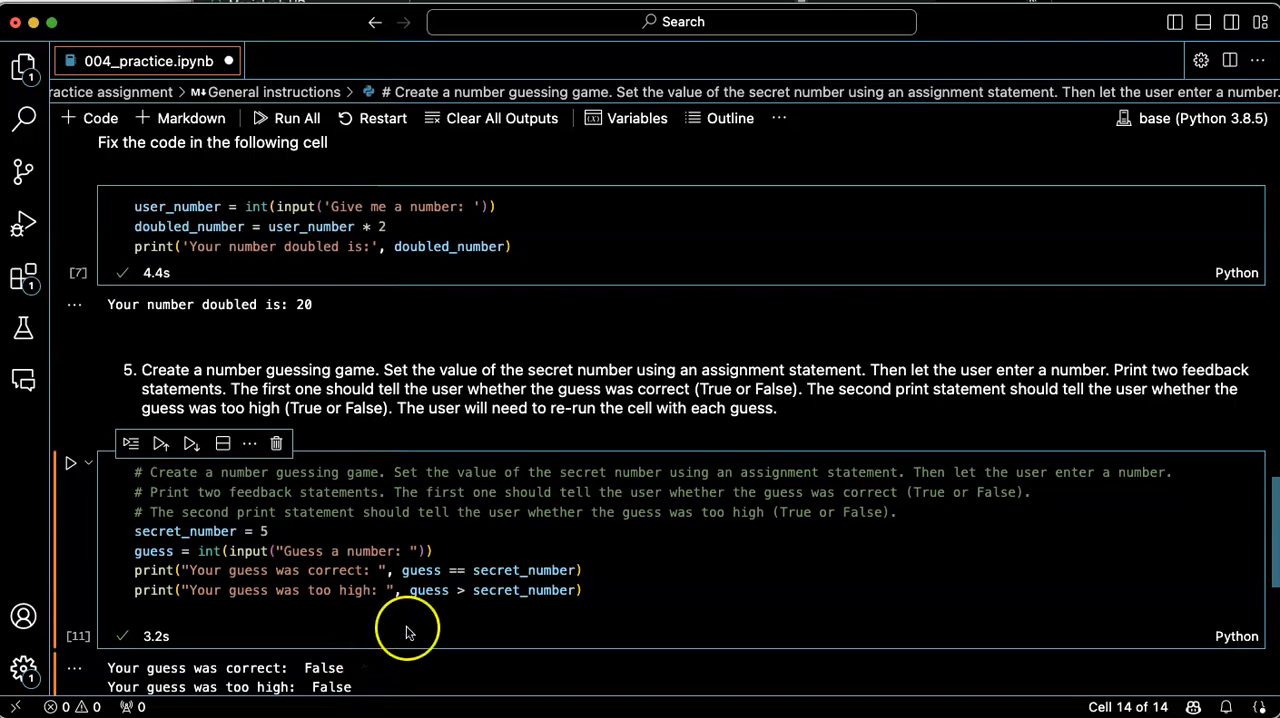
left_click(599, 590)
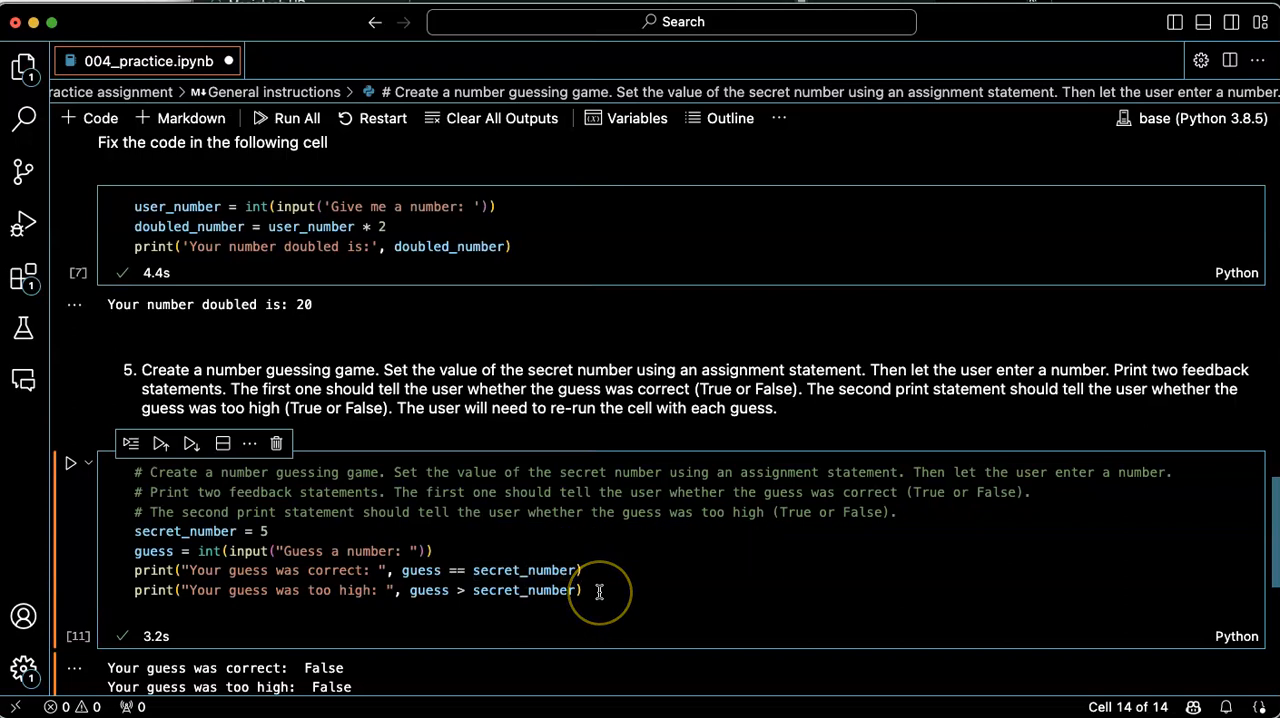